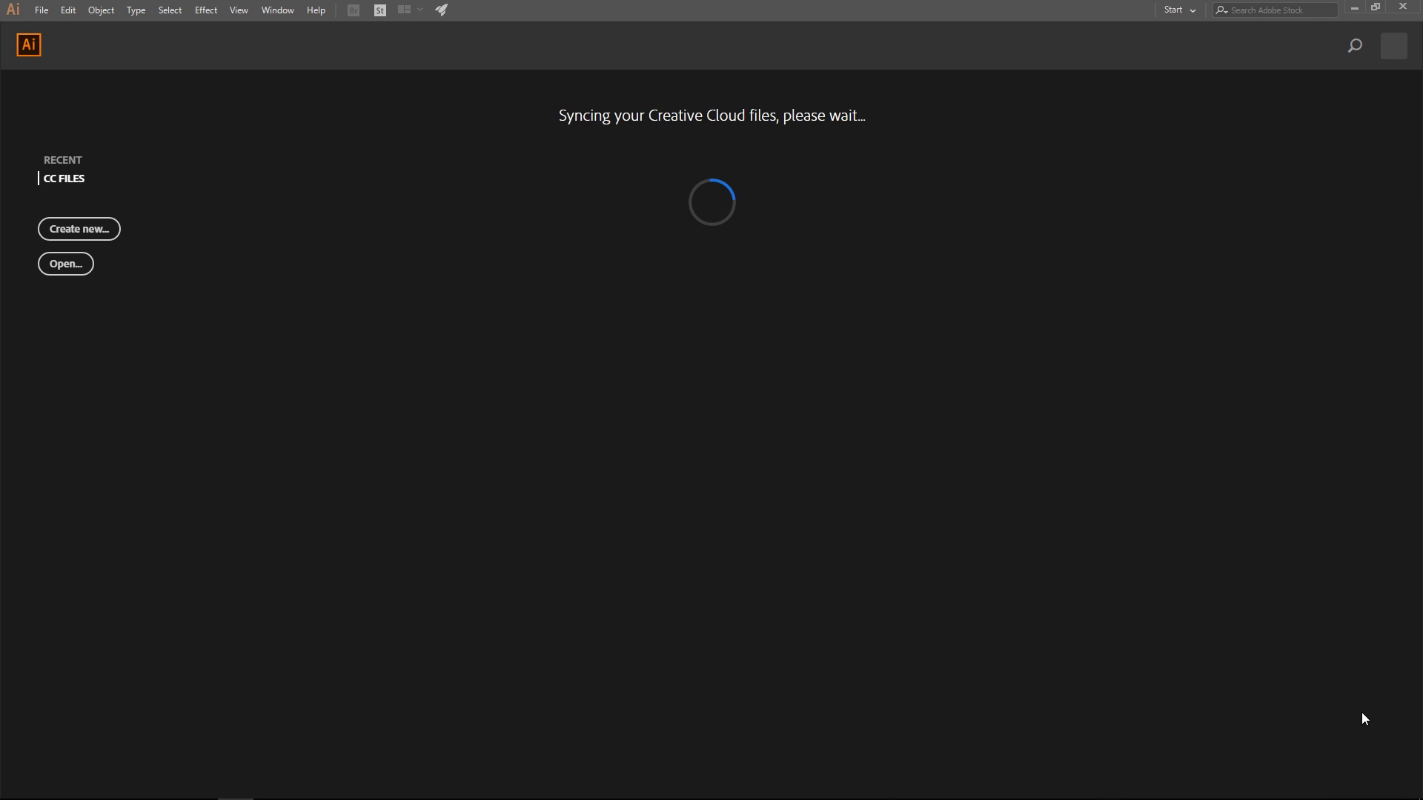
- Bring up a new document with the 600 × 400 mm, 1-artboard CMYK preset
{"action": "key", "text": "ctrl+n"}
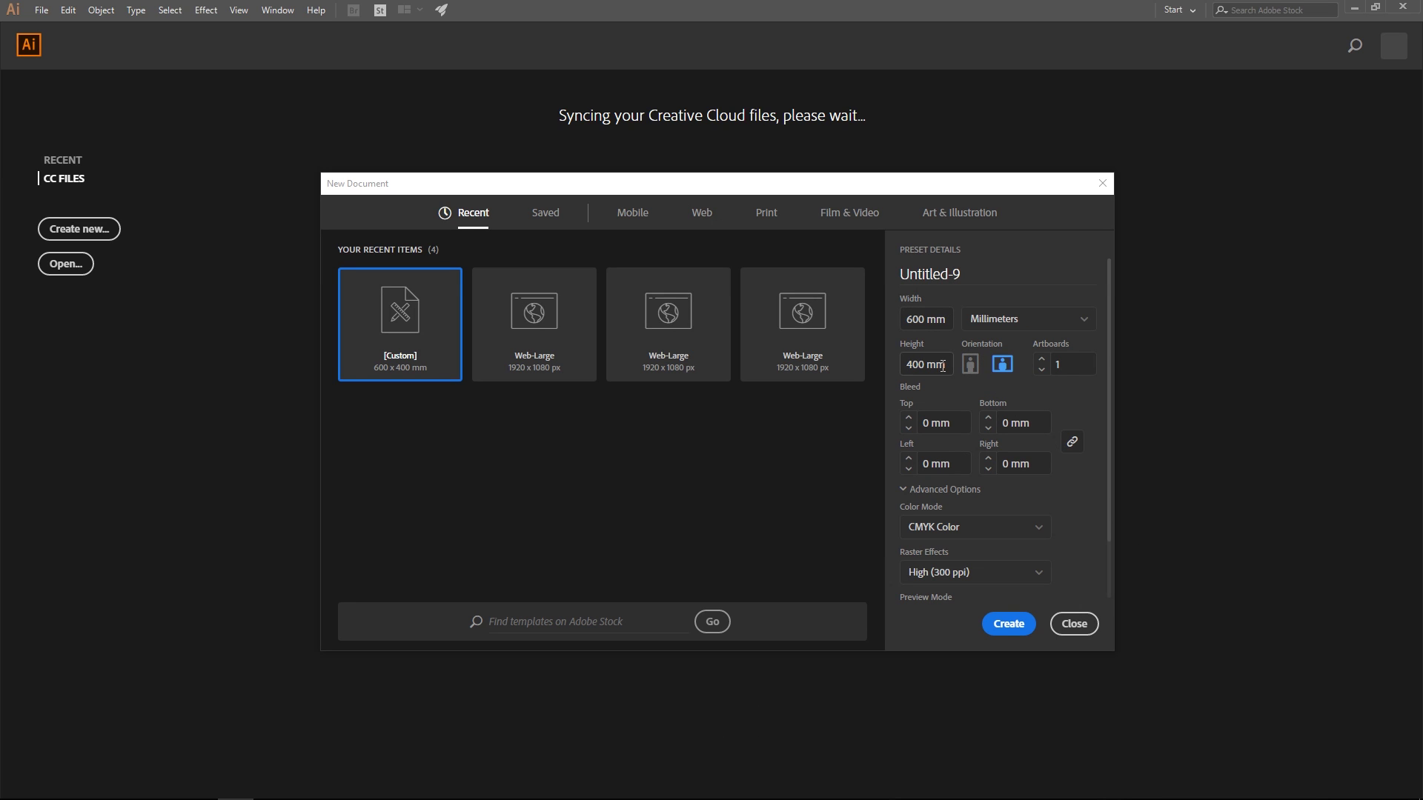
- Create the document, draw an unfilled circle 100 mm wide, and copy it
{"action": "left_click", "coordinate": [1010, 621]}
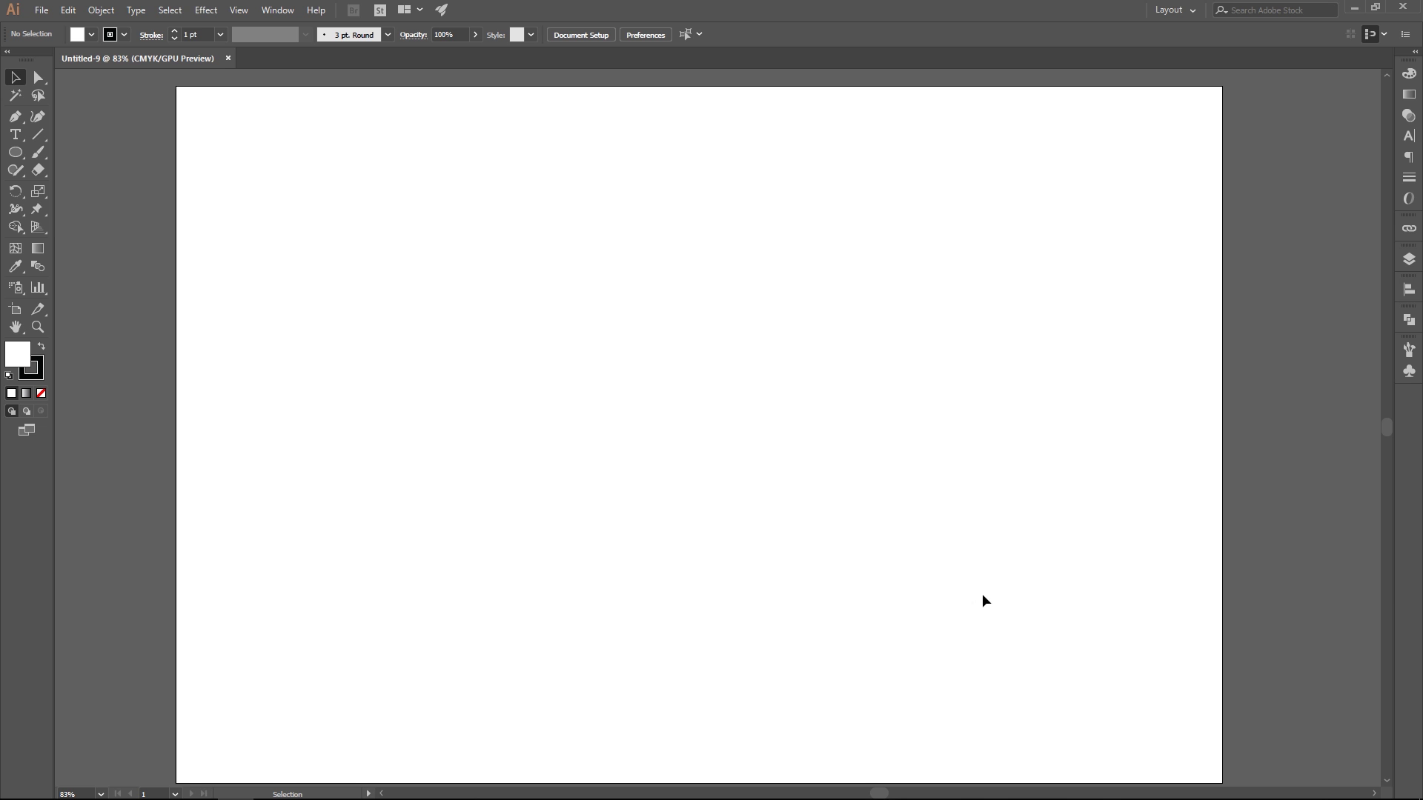
{"action": "left_click", "coordinate": [41, 394]}
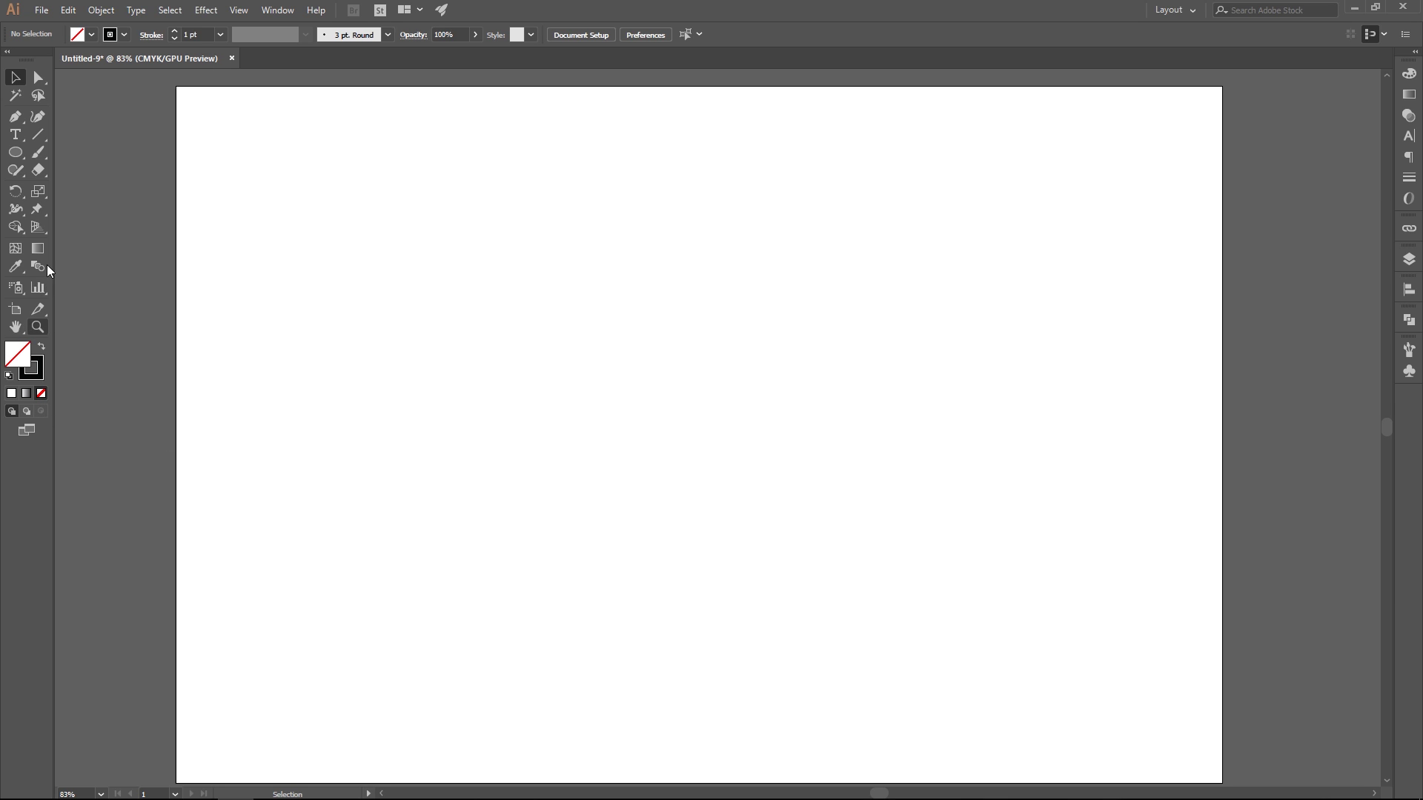
{"action": "left_click", "coordinate": [15, 153]}
{"action": "left_click_drag", "start_coordinate": [597, 353], "coordinate": [743, 498]}
{"action": "left_click", "coordinate": [1050, 31]}
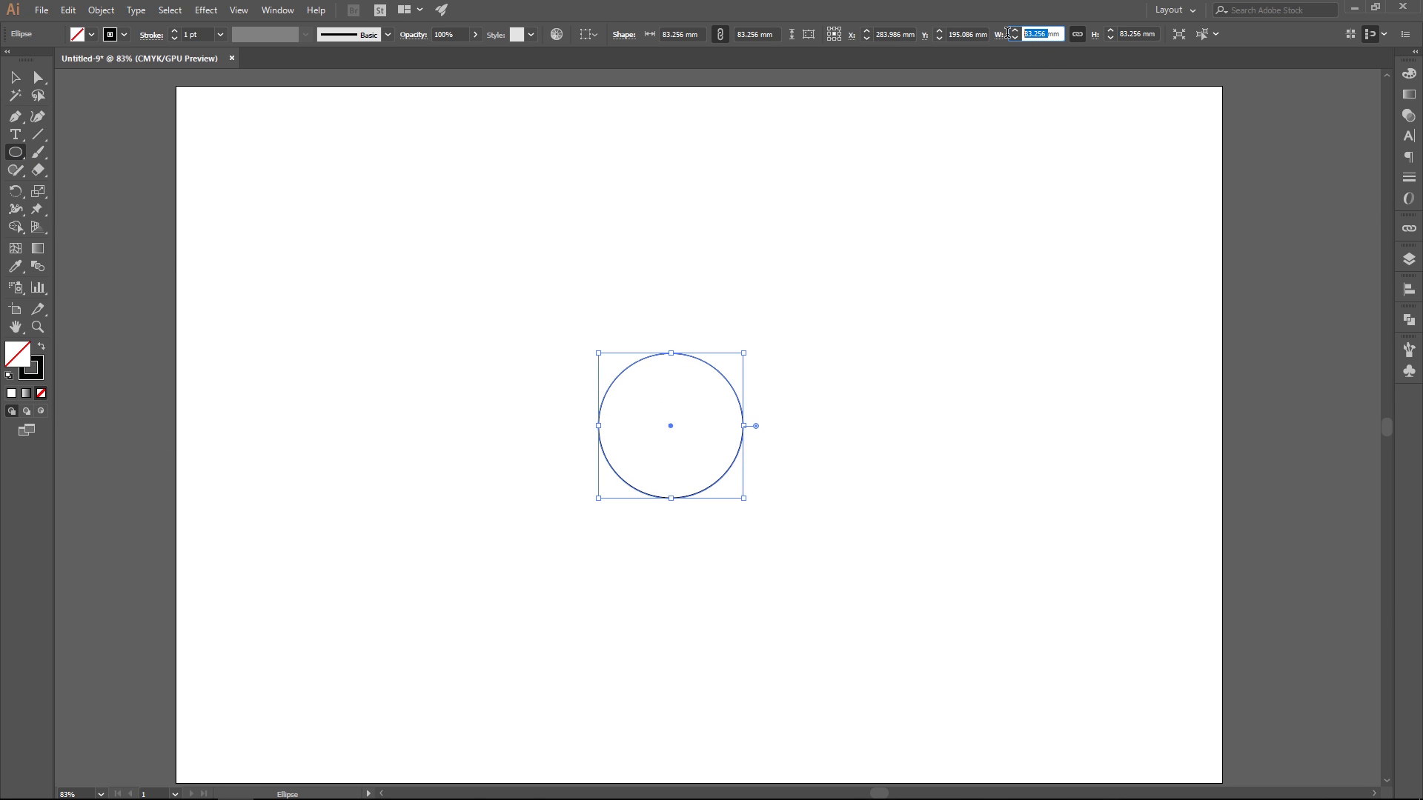
{"action": "type", "text": "100"}
{"action": "key", "text": "ctrl+c"}
{"action": "key", "text": "Return"}
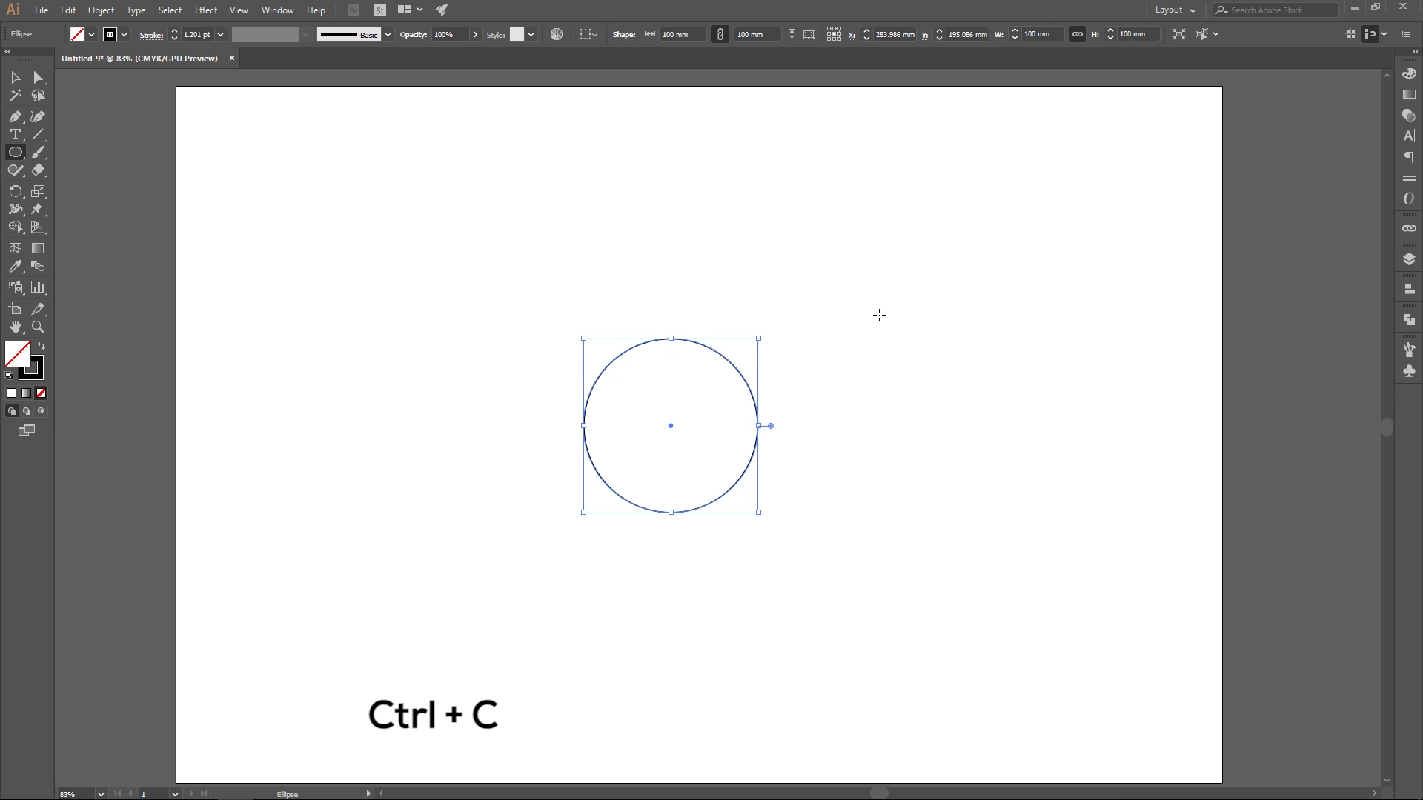
- Paste concentric copies of the circle and resize them to 45 mm and 36 mm
{"action": "key", "text": "ctrl+plus"}
{"action": "key", "text": "ctrl+shift+v"}
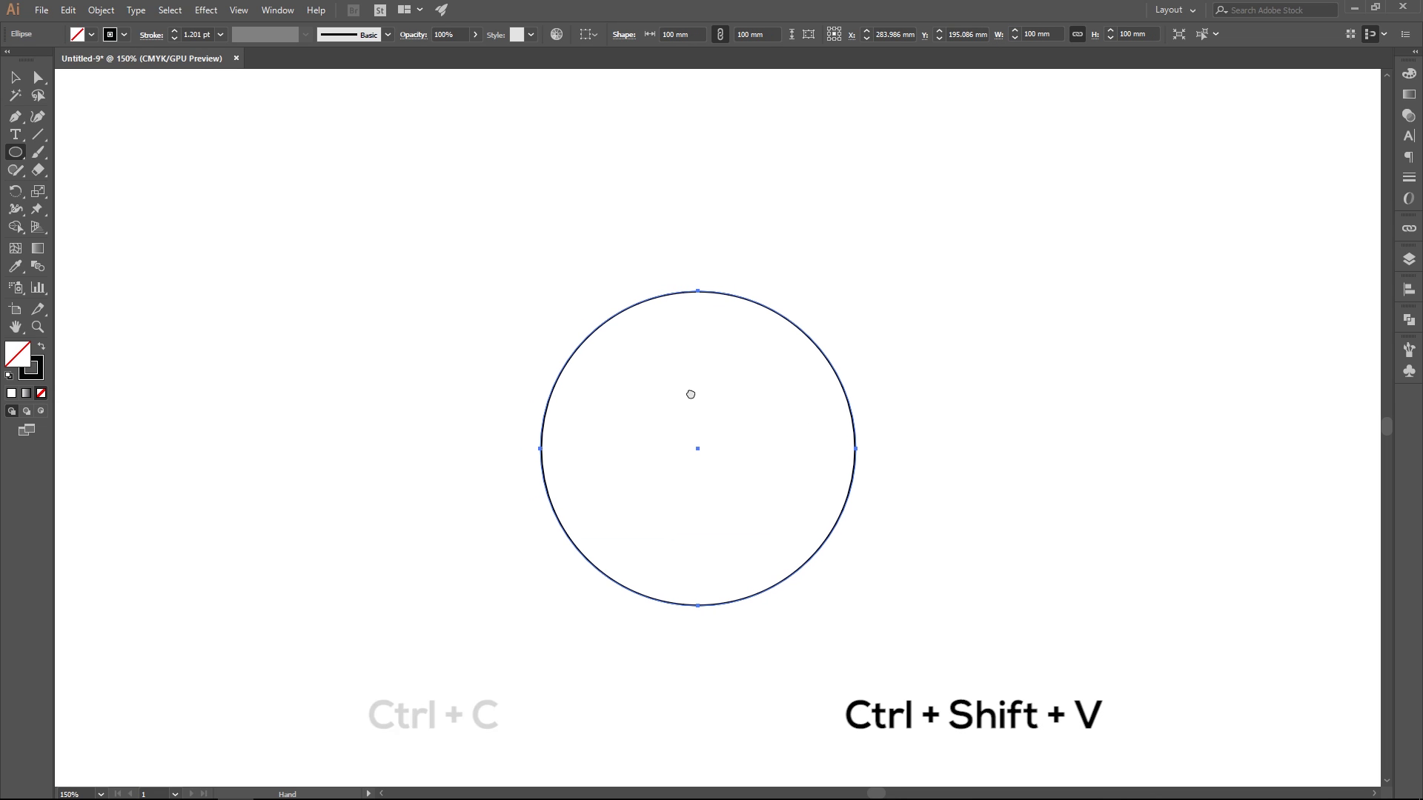
{"action": "left_click_drag", "start_coordinate": [678, 396], "coordinate": [704, 391]}
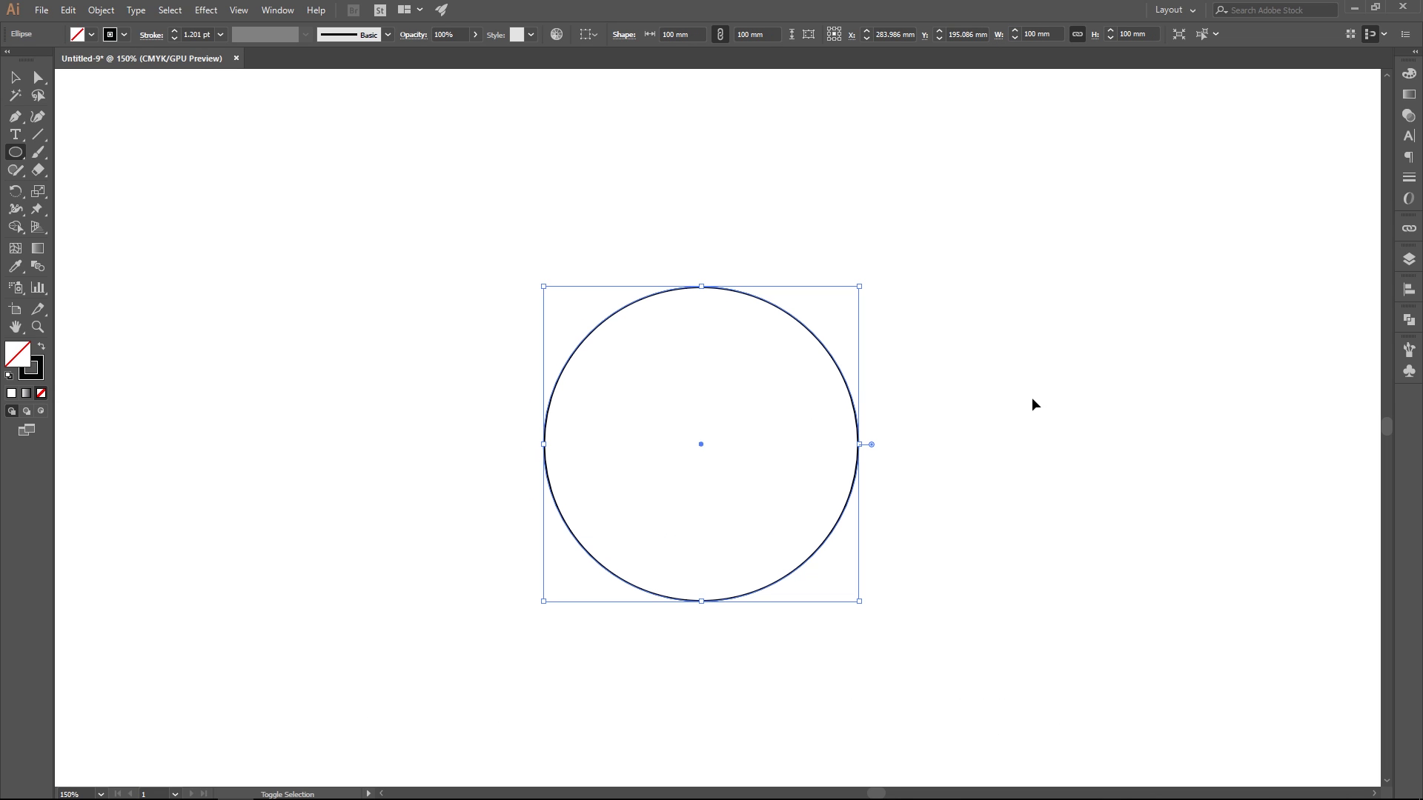
{"action": "left_click", "coordinate": [1035, 33]}
{"action": "double_click", "coordinate": [1036, 33]}
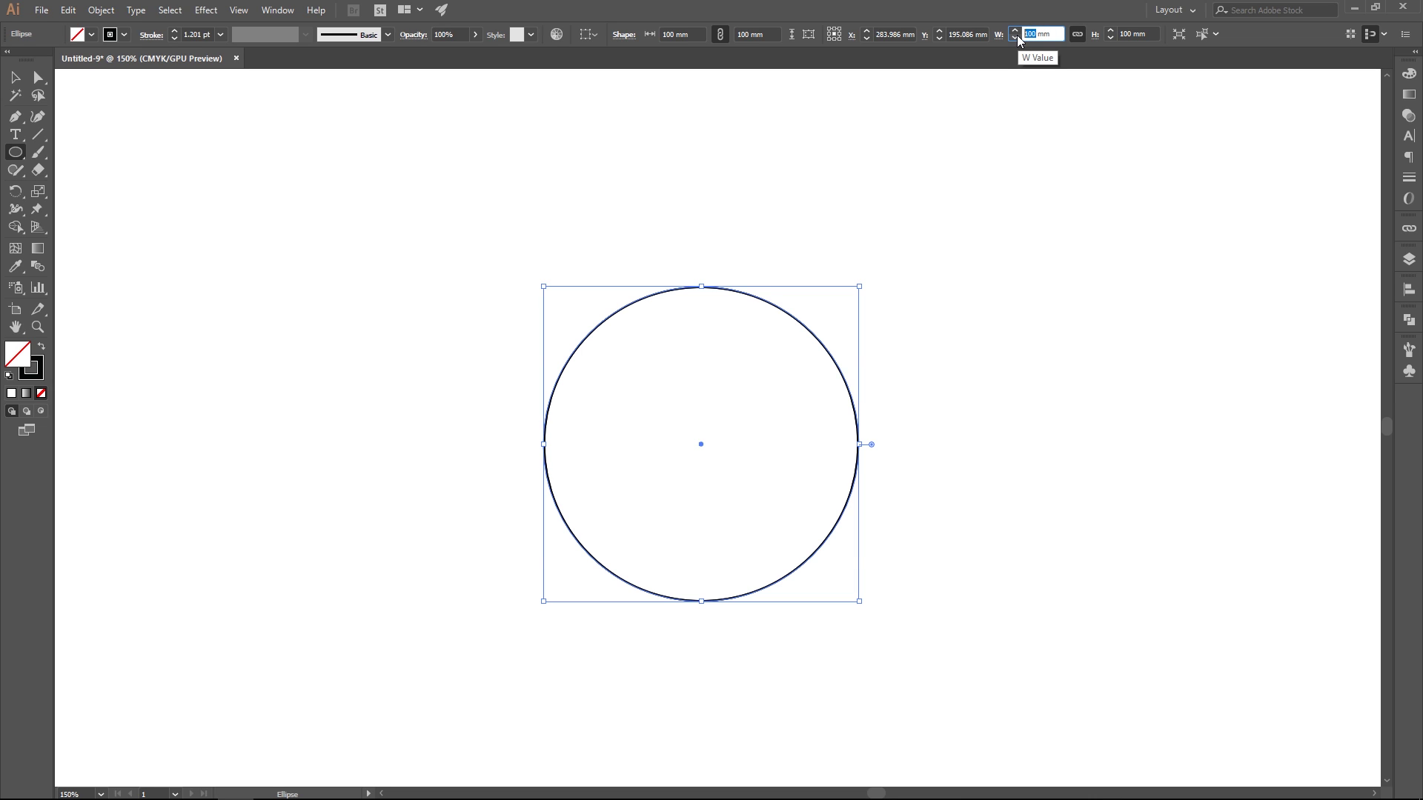
{"action": "type", "text": "45"}
{"action": "key", "text": "Return"}
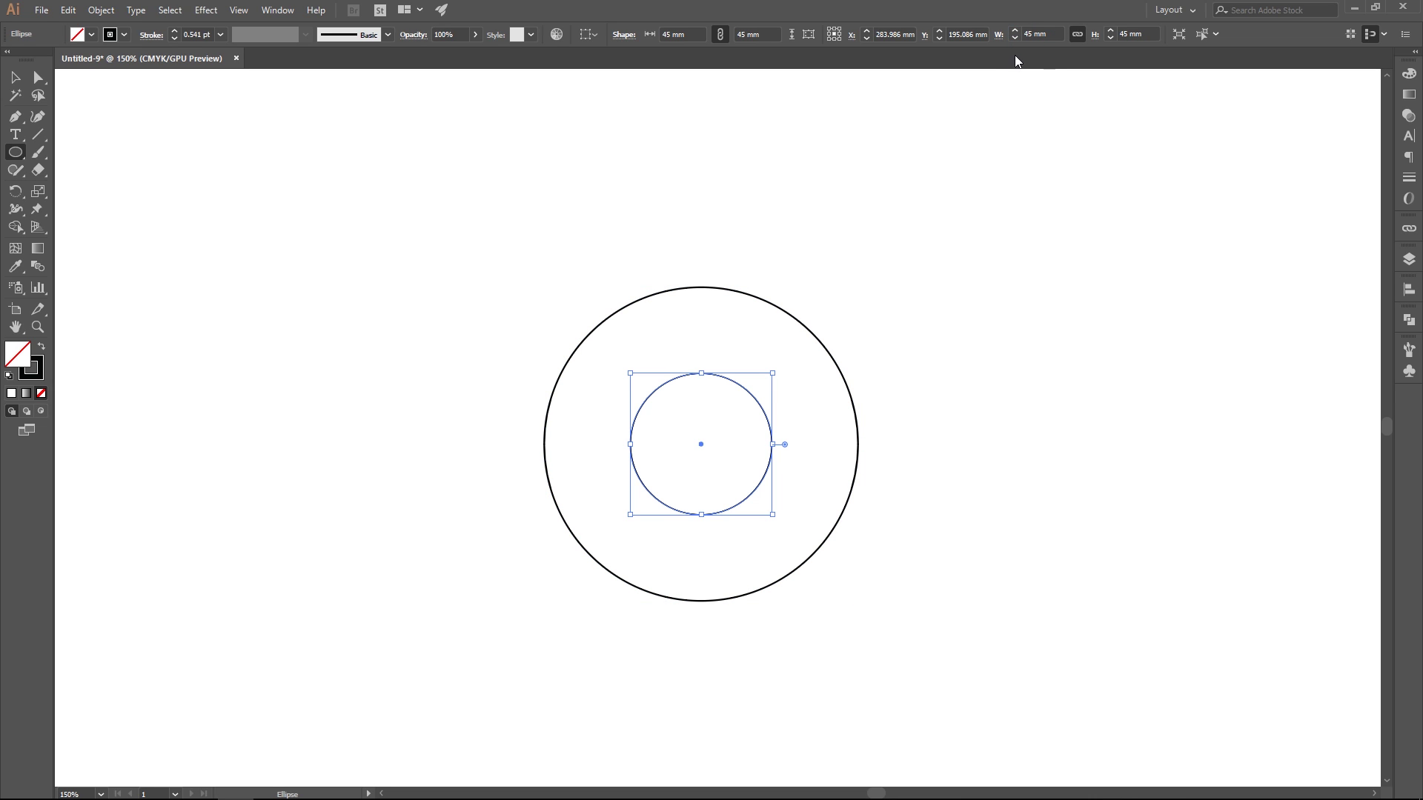
{"action": "double_click", "coordinate": [1033, 33]}
{"action": "key", "text": "alt+Return"}
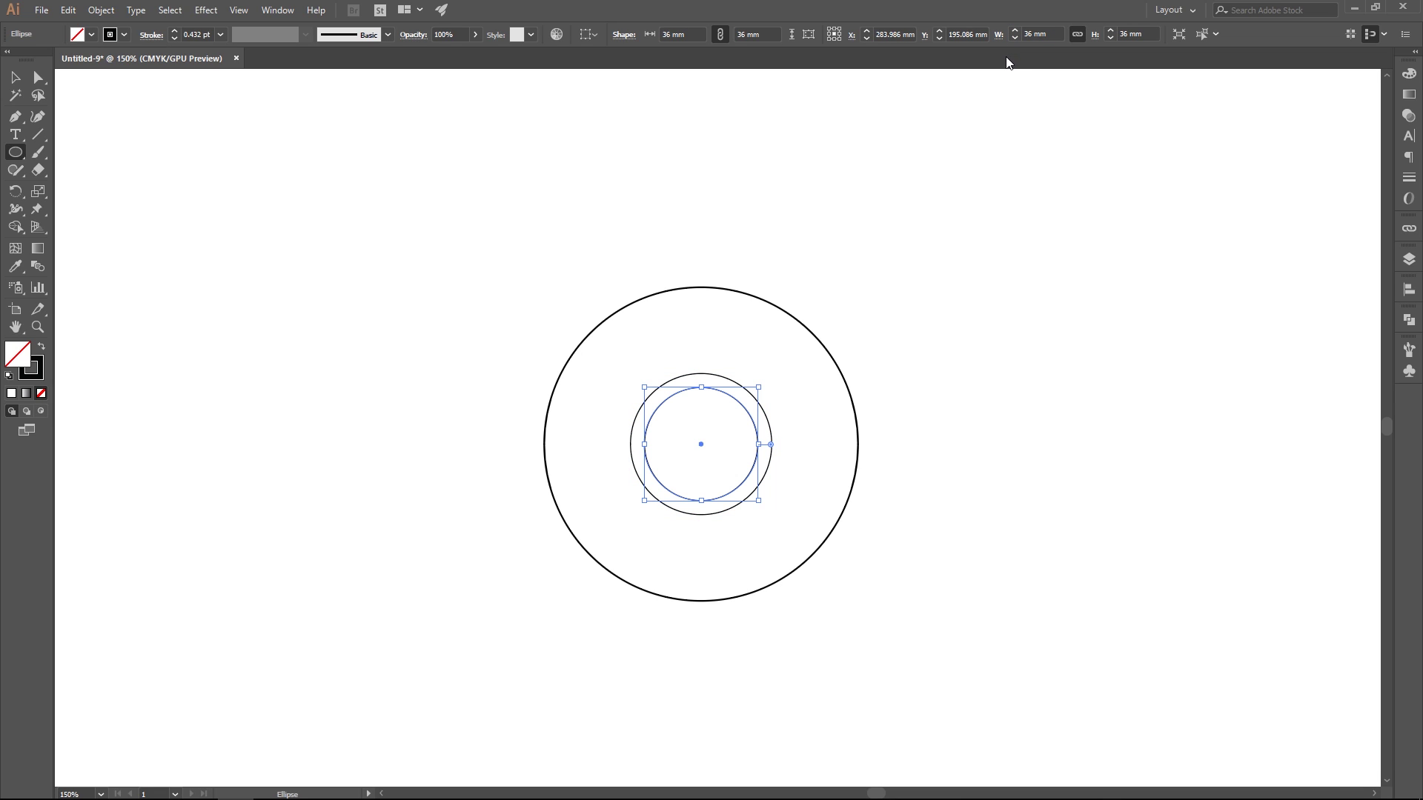
{"action": "left_click", "coordinate": [239, 9]}
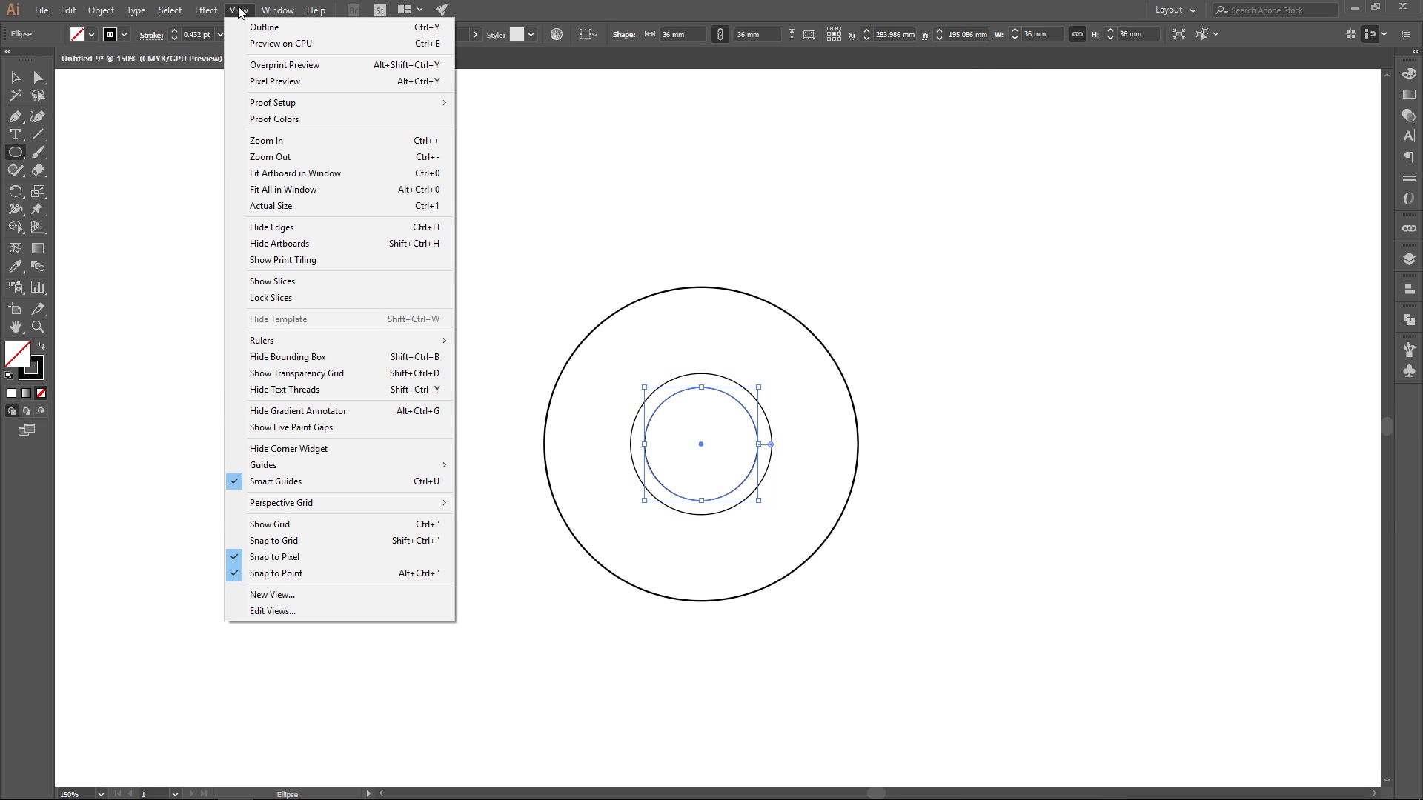
- Disable Snap to Pixel and draw a horizontal line from the 45 mm circle's top past the outer circle
{"action": "left_click", "coordinate": [235, 562]}
{"action": "left_click", "coordinate": [38, 134]}
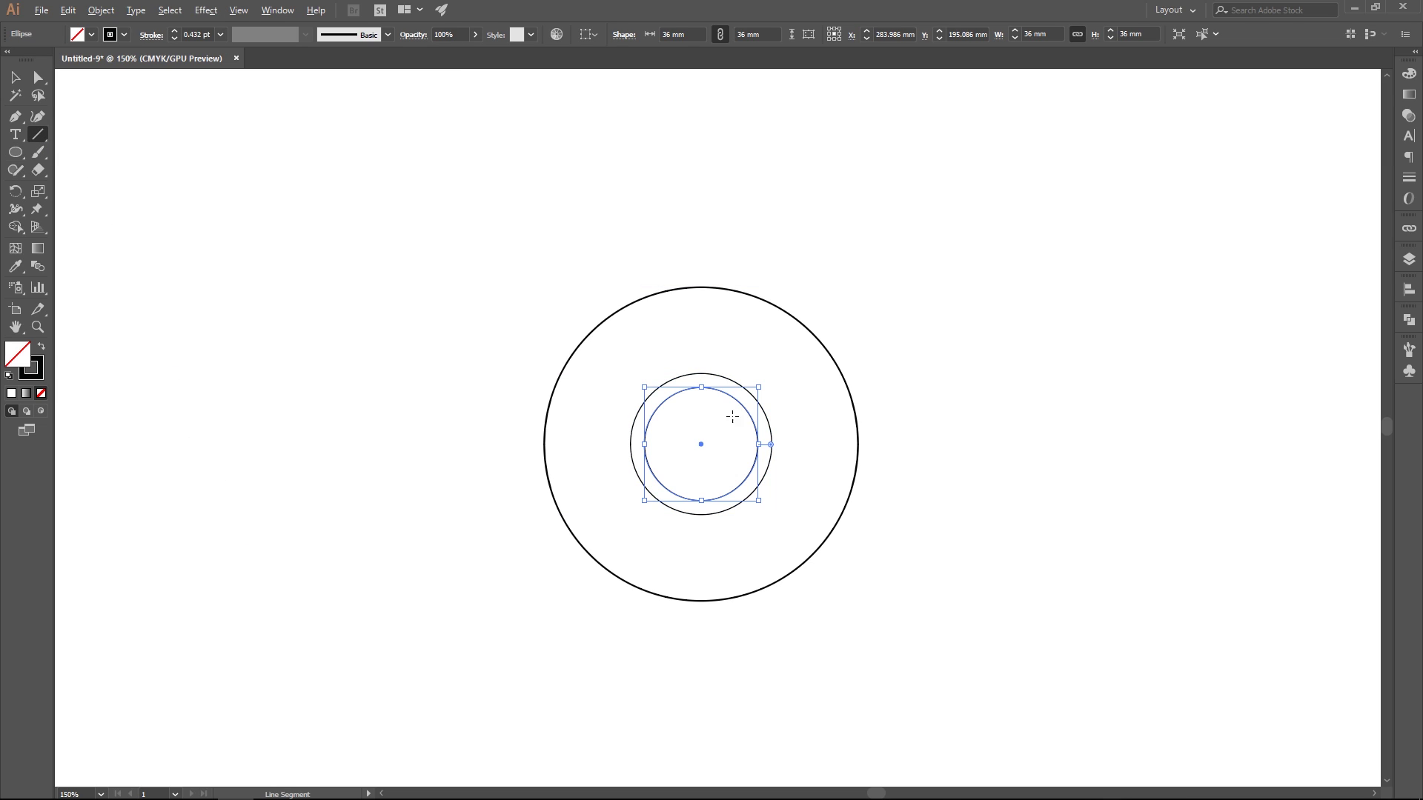
{"action": "scroll", "coordinate": [736, 407], "scroll_direction": "up", "scroll_amount": 3}
{"action": "left_click_drag", "start_coordinate": [754, 360], "coordinate": [718, 321]}
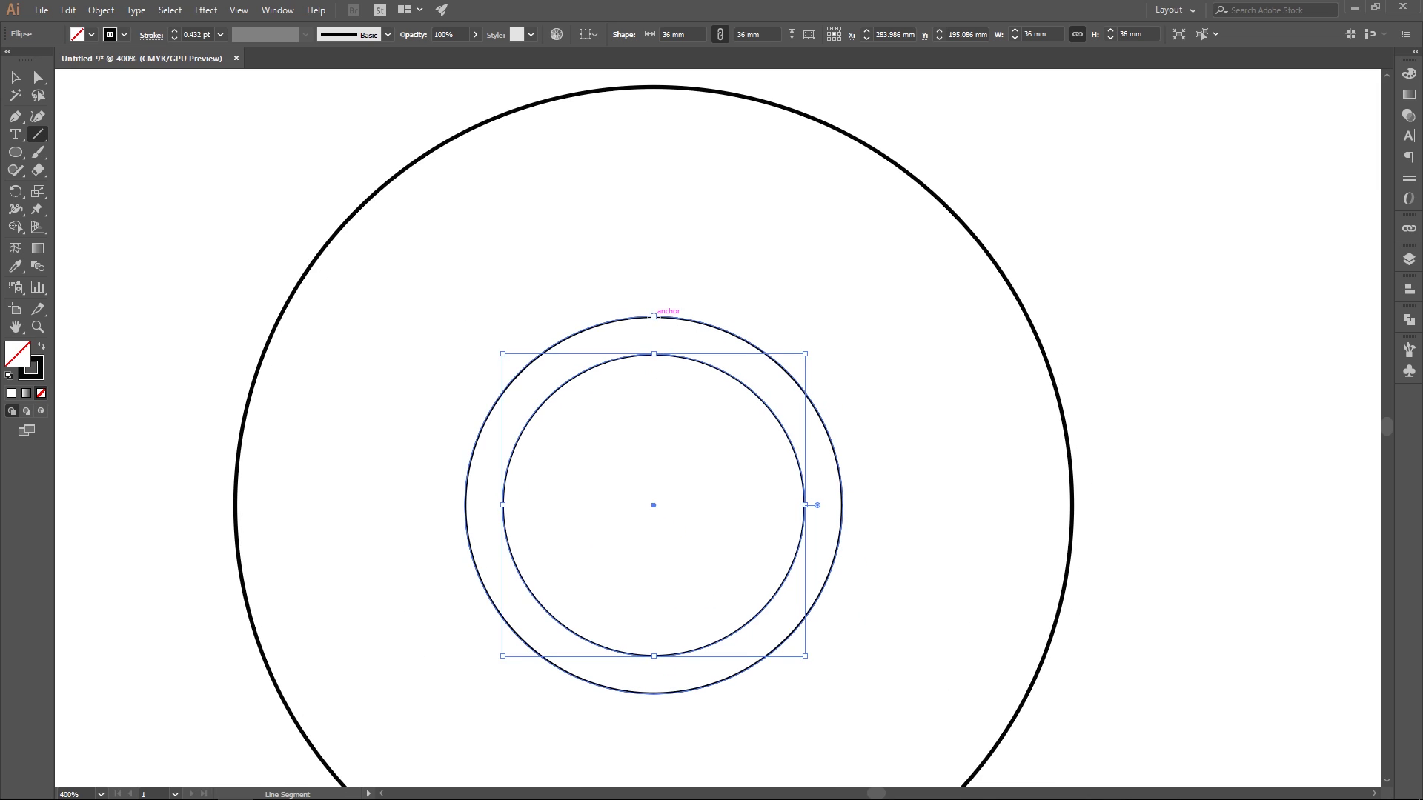
{"action": "left_click_drag", "start_coordinate": [653, 317], "coordinate": [1110, 361]}
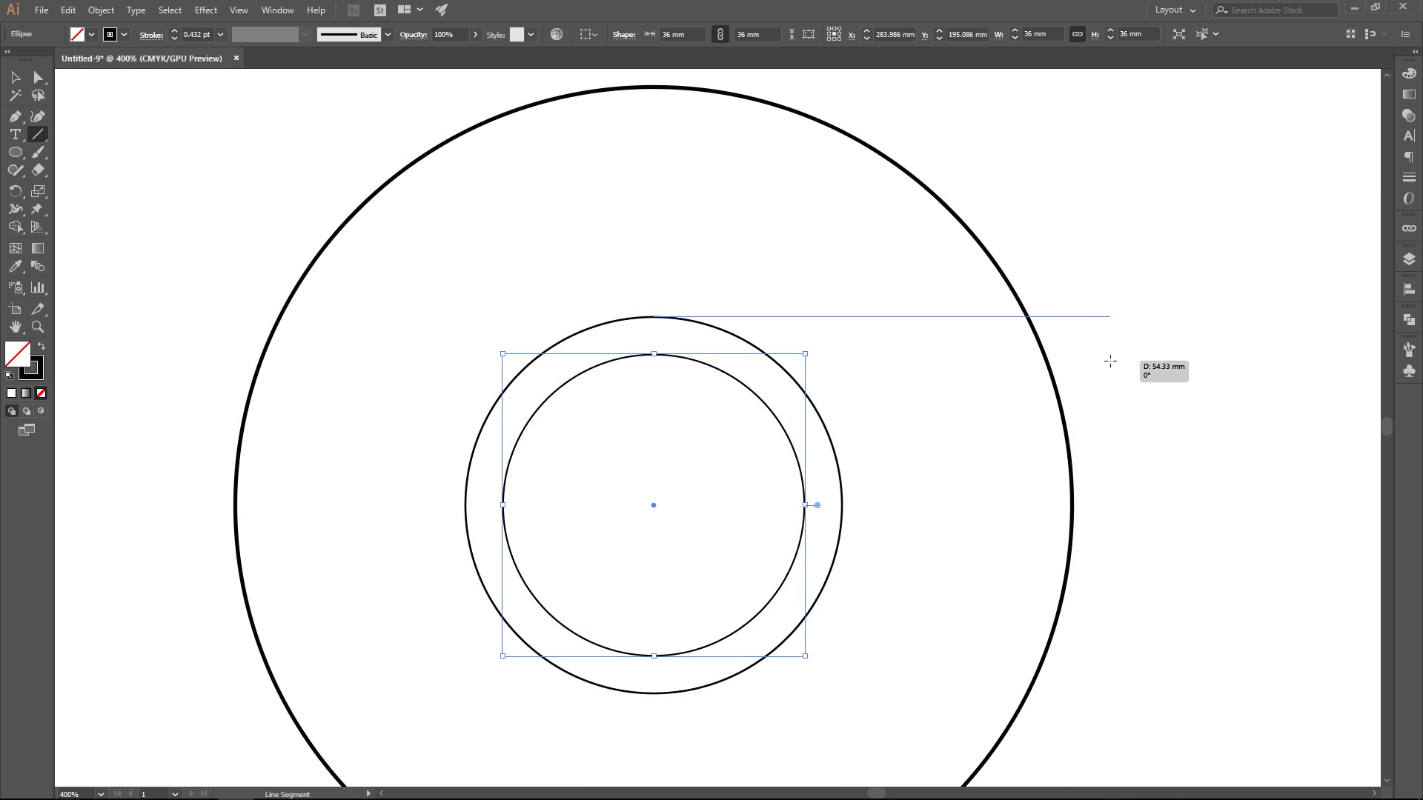
{"action": "scroll", "coordinate": [1109, 361], "scroll_direction": "down", "scroll_amount": 1}
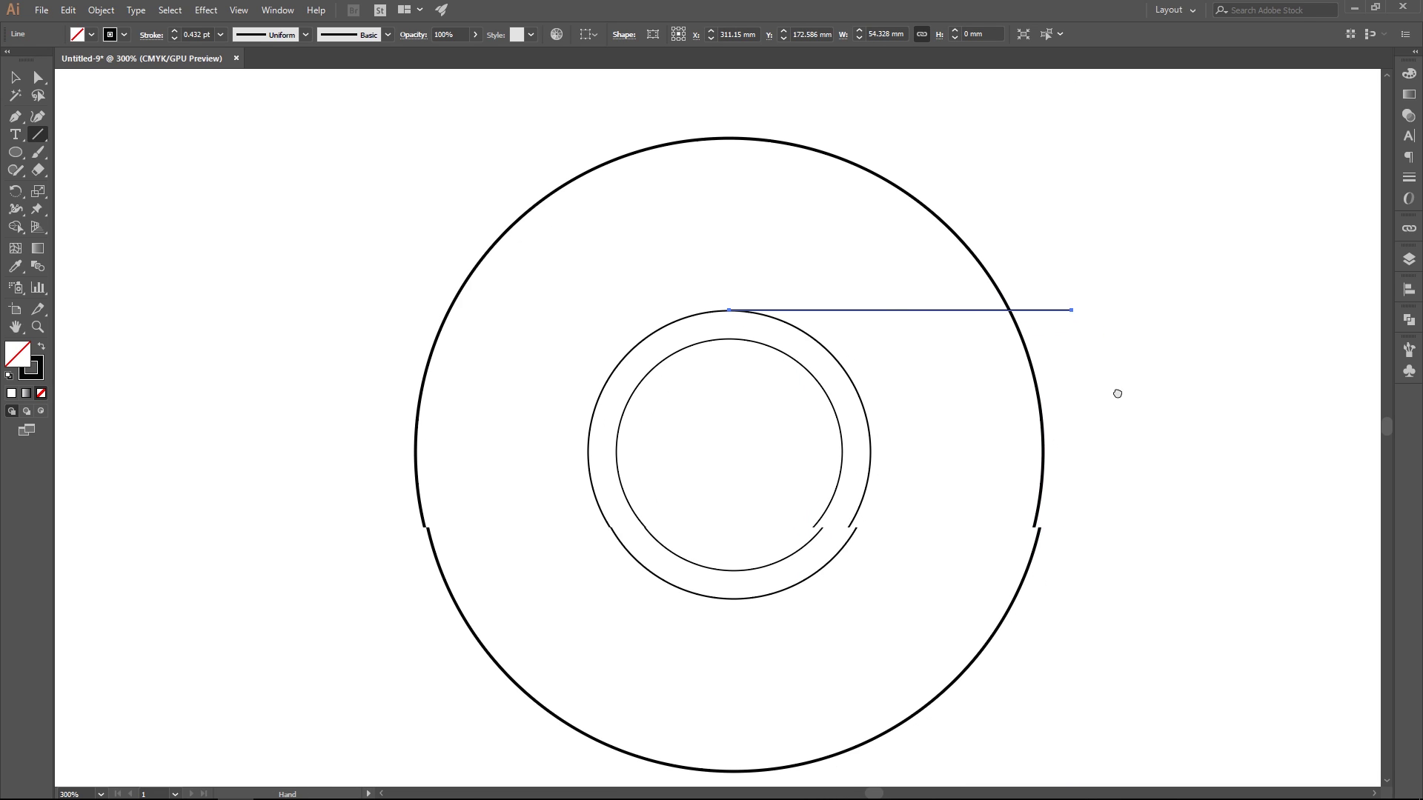
{"action": "left_click_drag", "start_coordinate": [1141, 419], "coordinate": [1087, 377]}
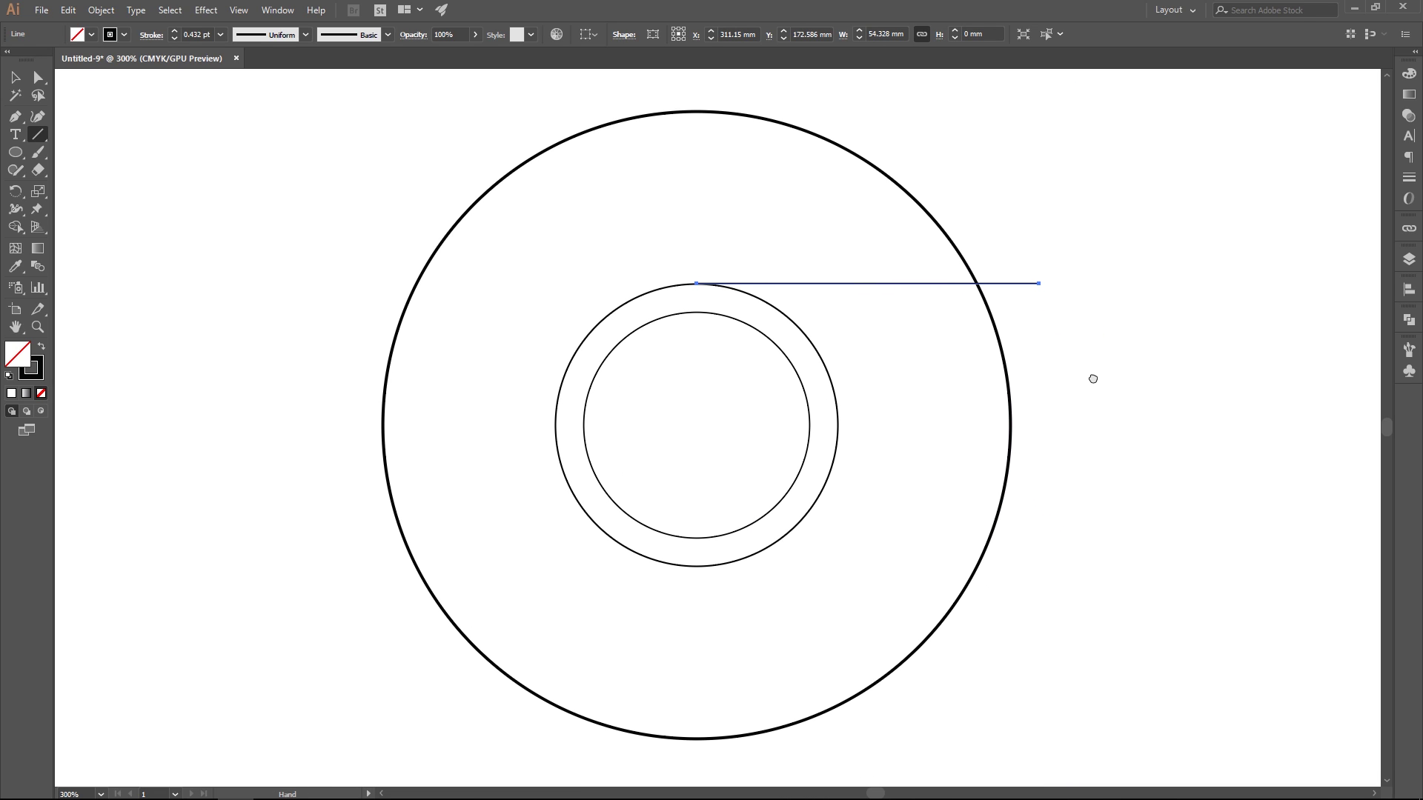
{"action": "key", "text": "r"}
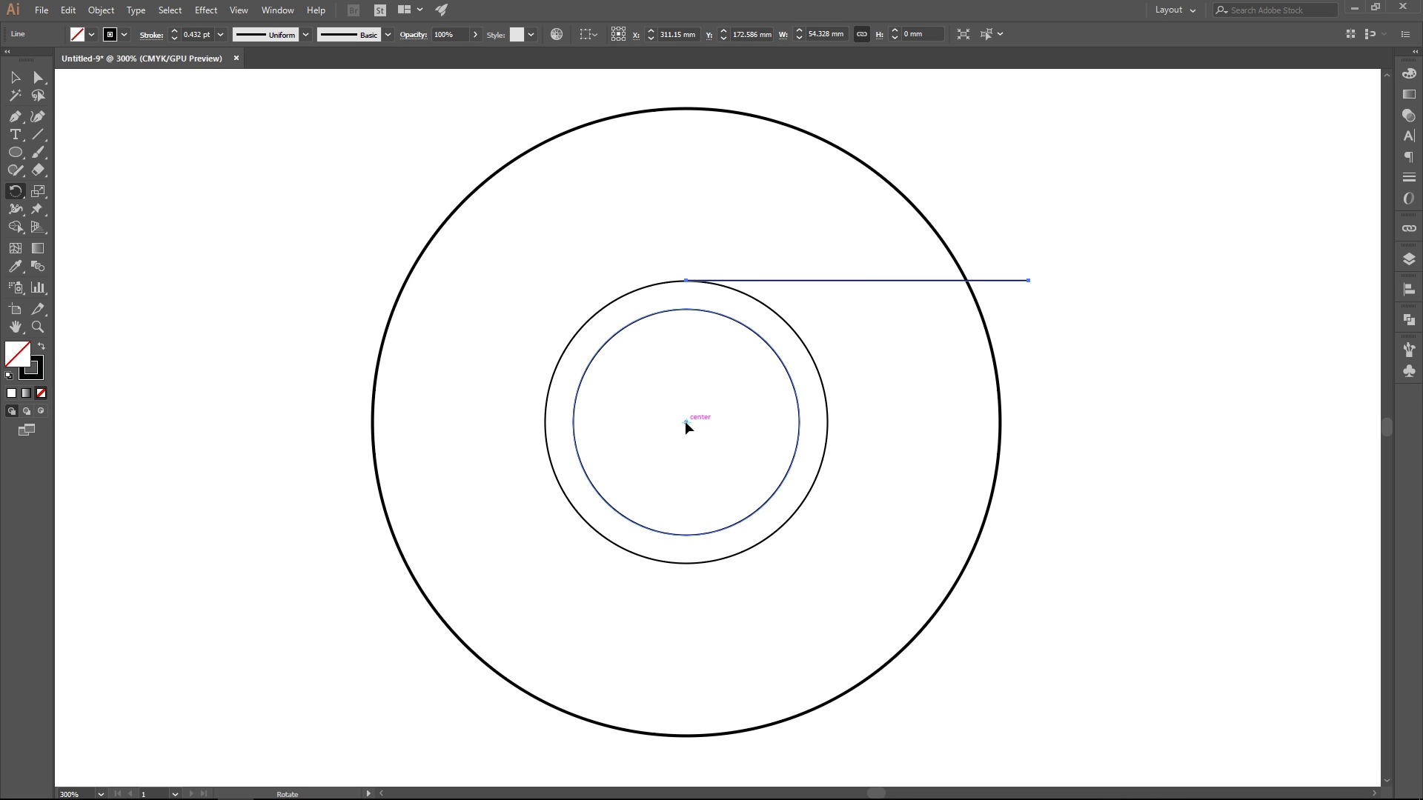
- Rotate-copy the line 120° around the circles' centre, repeat it, and select all shapes
{"action": "left_click", "coordinate": [685, 423]}
{"action": "left_click", "coordinate": [685, 420], "text": "alt"}
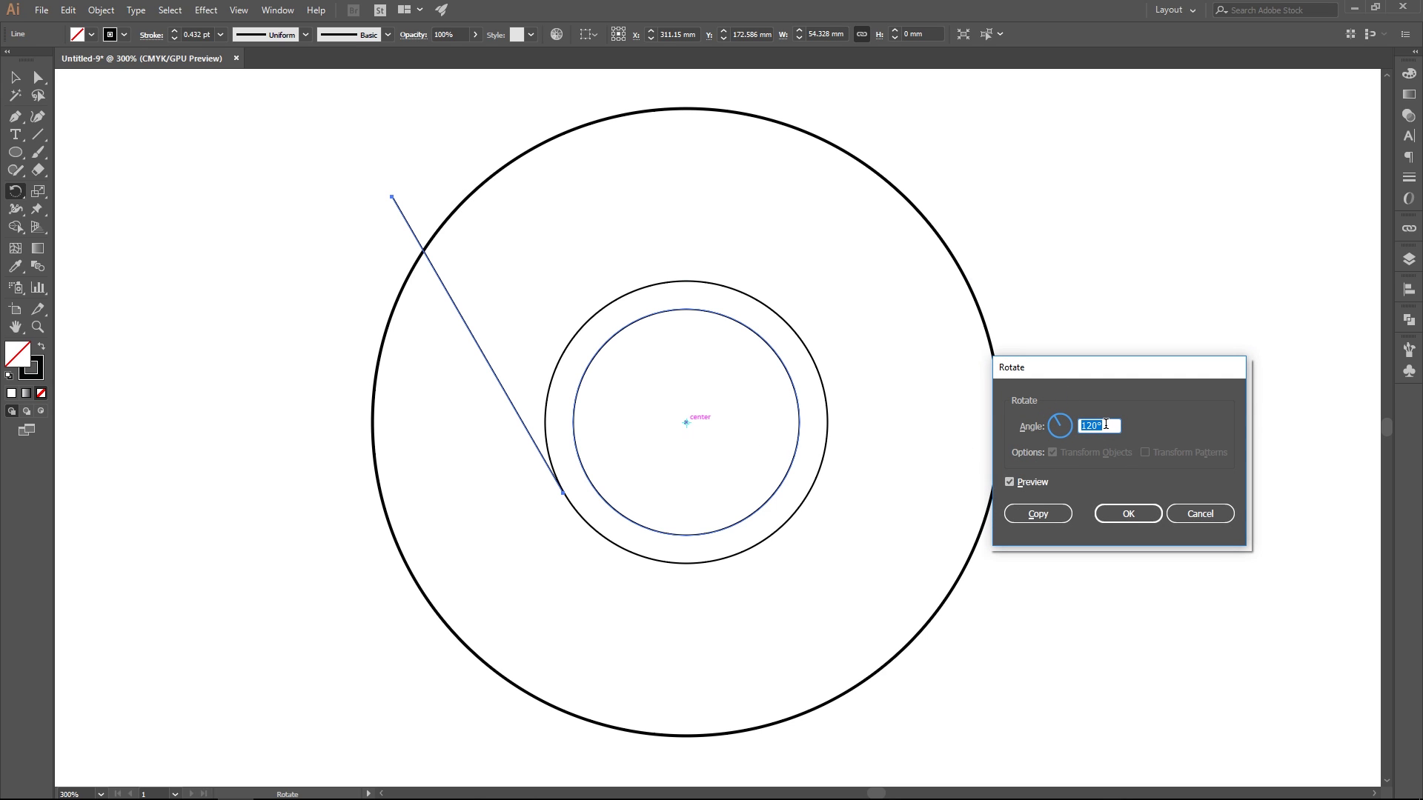
{"action": "left_click", "coordinate": [1010, 483]}
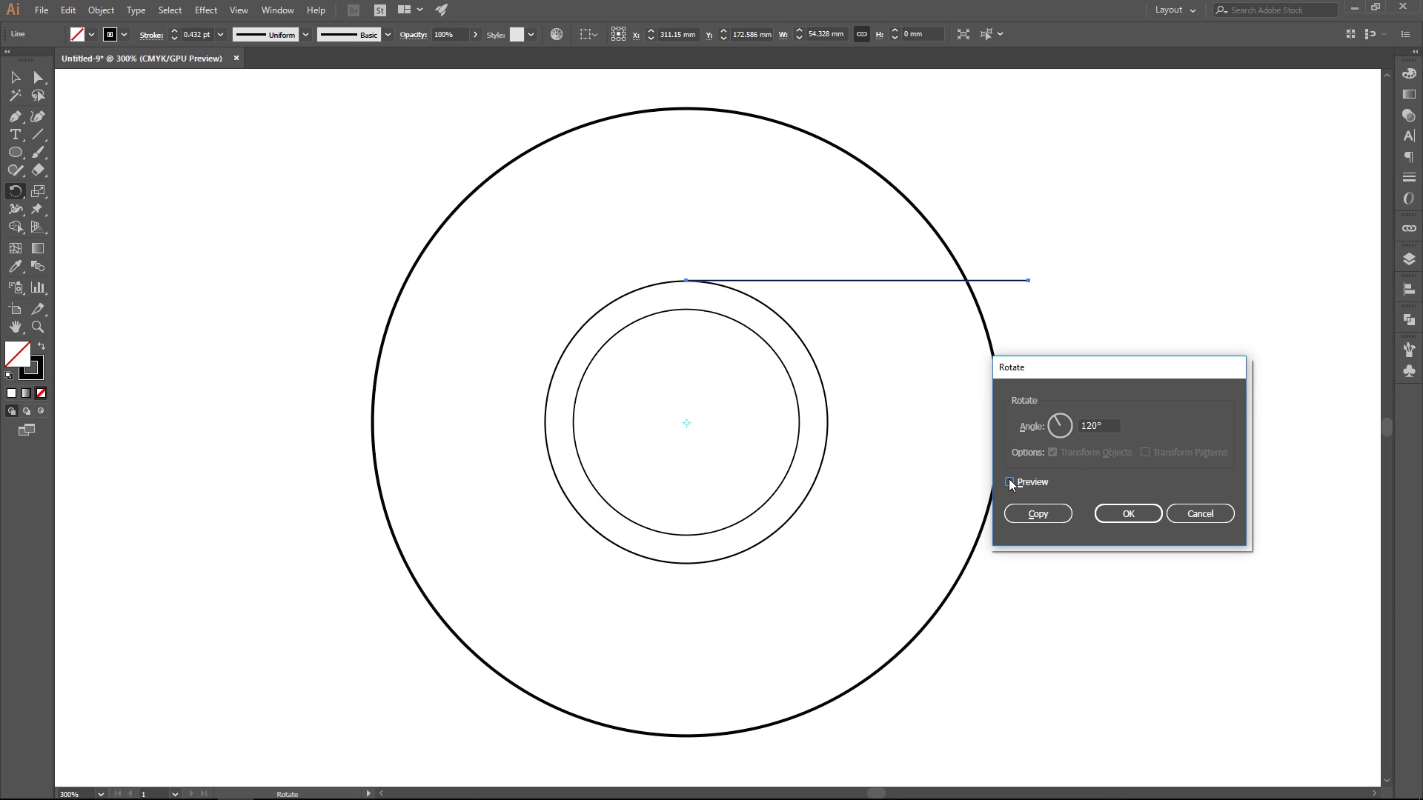
{"action": "left_click", "coordinate": [1038, 514]}
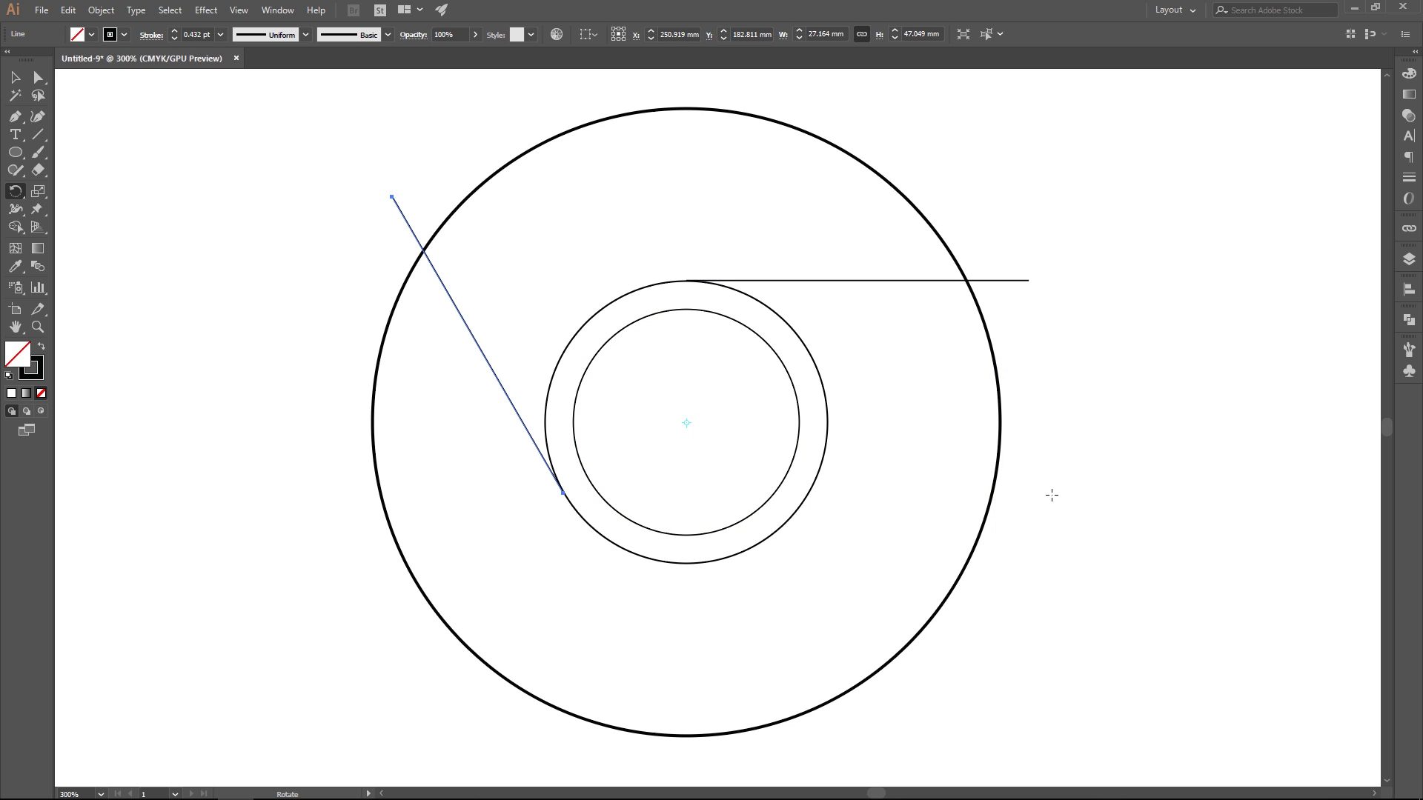
{"action": "key", "text": "ctrl+d"}
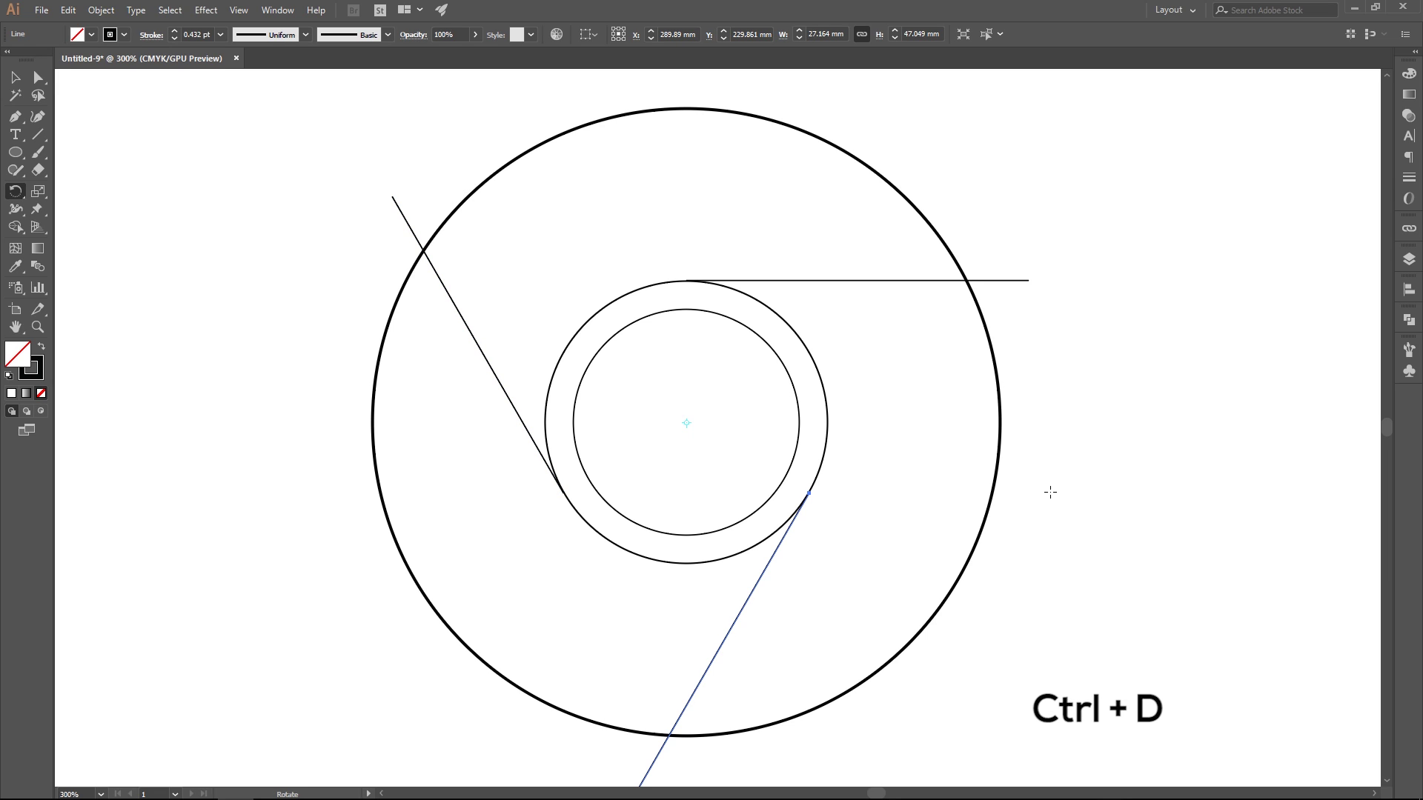
{"action": "key", "text": "v"}
{"action": "left_click_drag", "start_coordinate": [1112, 280], "coordinate": [285, 637]}
- Merge the top, ring and right regions with Shape Builder, then select the top segment
{"action": "key", "text": "shift+m"}
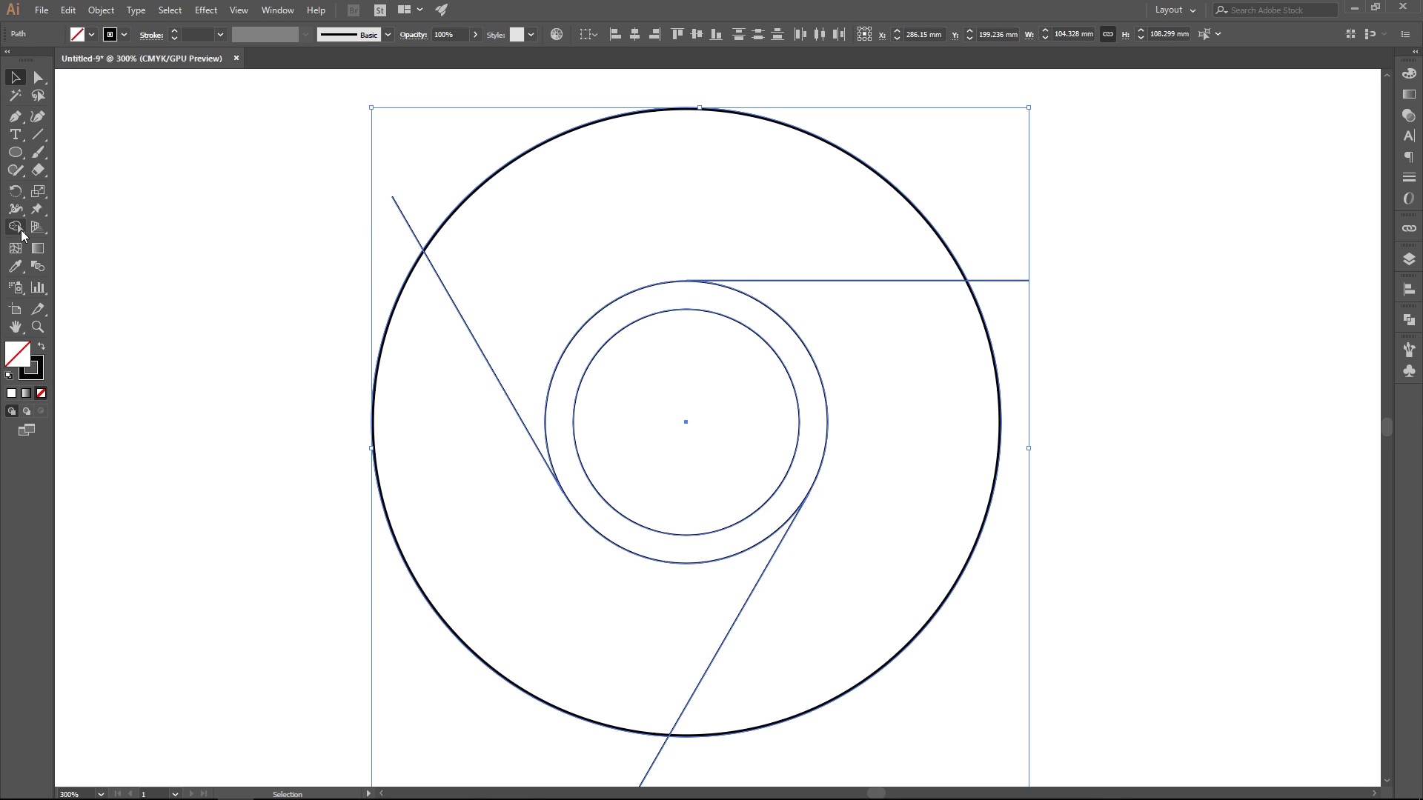
{"action": "left_click", "coordinate": [591, 229]}
{"action": "left_click", "coordinate": [701, 370]}
{"action": "left_click", "coordinate": [907, 486]}
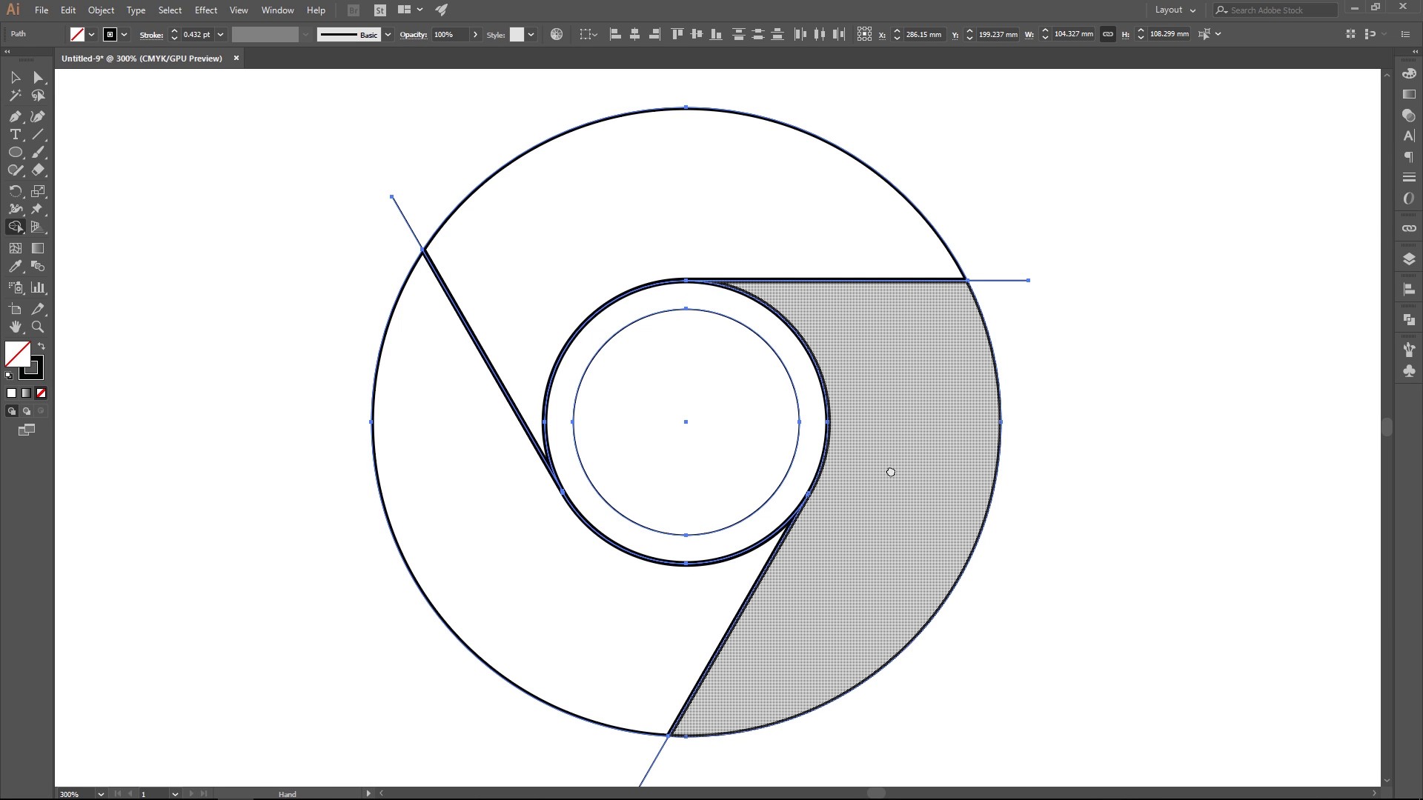
{"action": "key", "text": "v"}
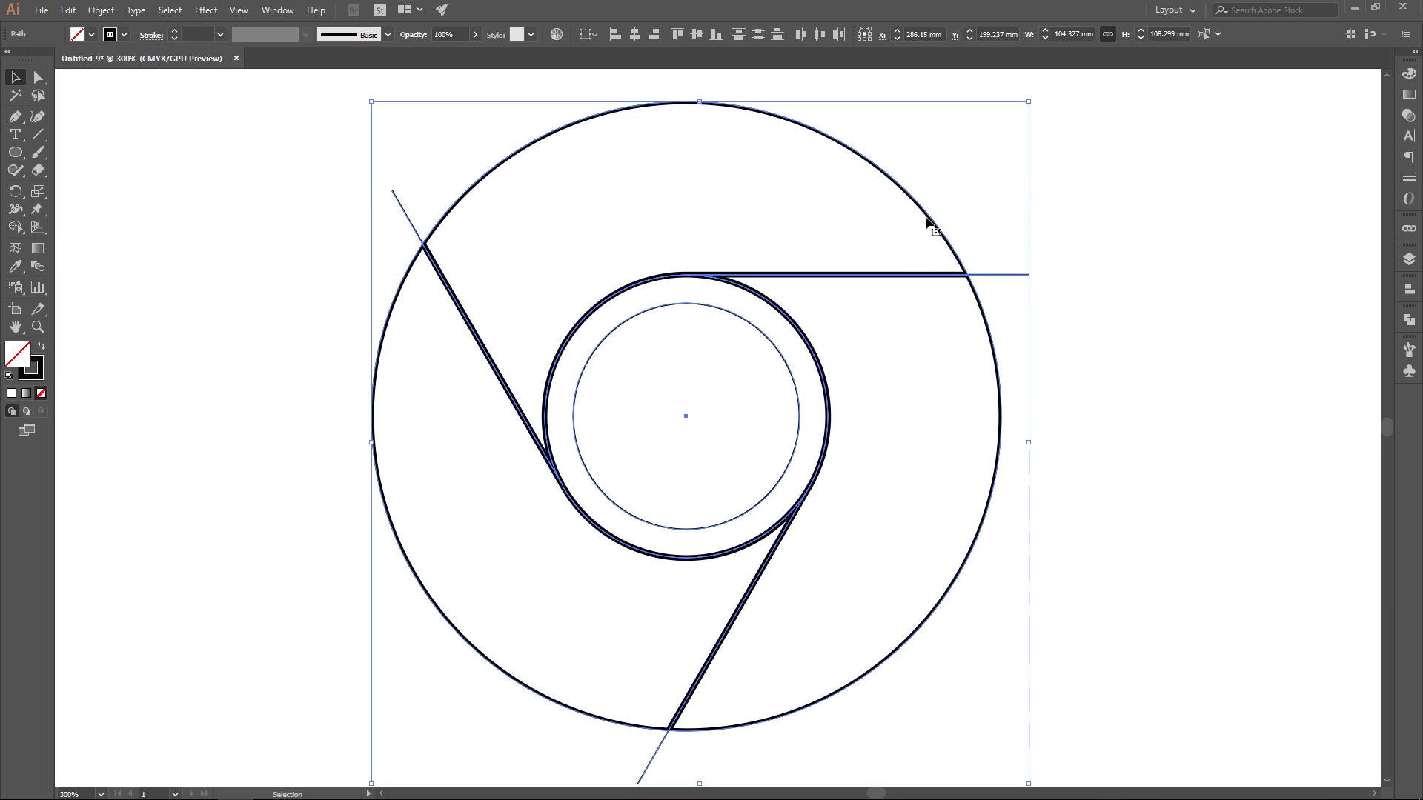
{"action": "left_click", "coordinate": [914, 227]}
{"action": "left_click", "coordinate": [920, 215]}
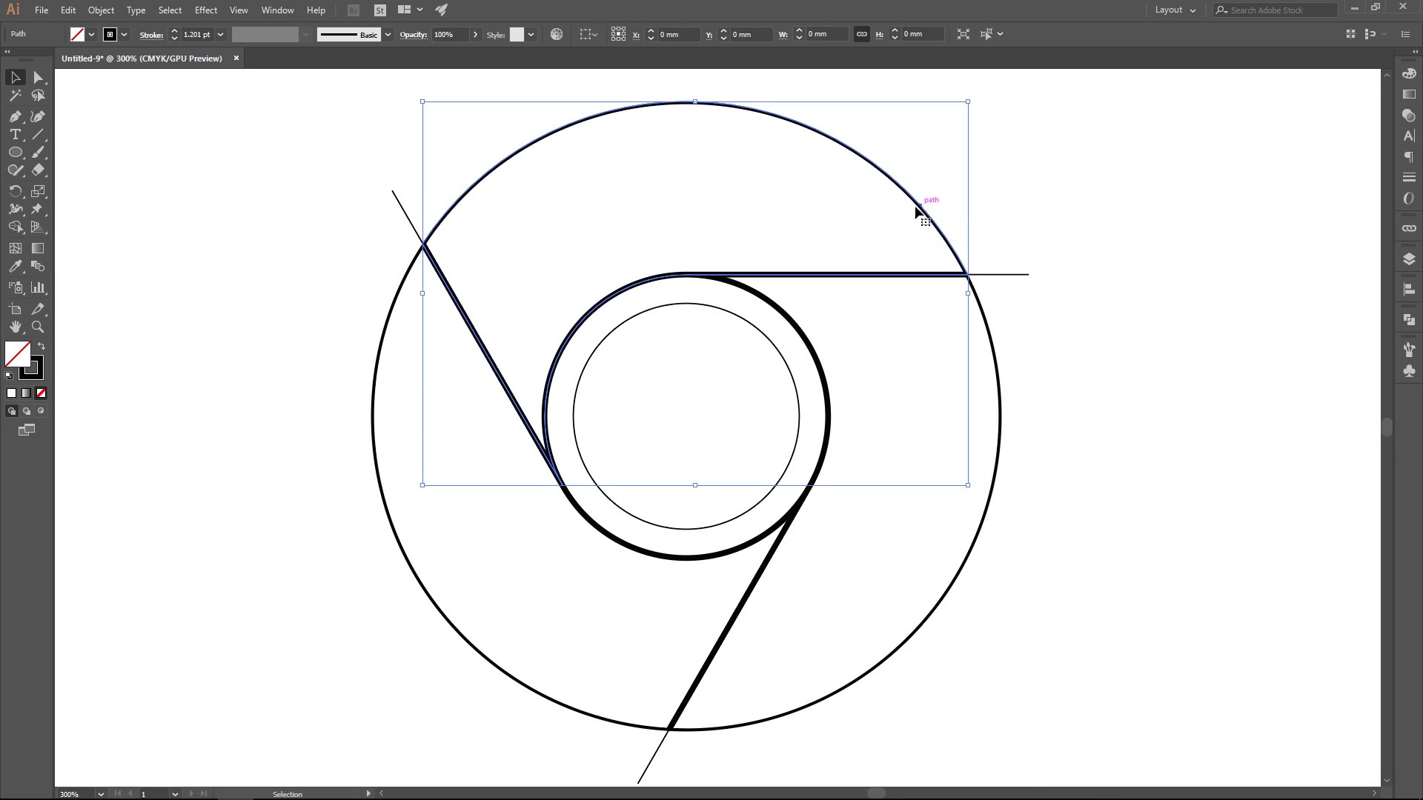
- Fill the top segment red with cyan 7, magenta 83, black 0 and no outline
{"action": "left_click", "coordinate": [1412, 75]}
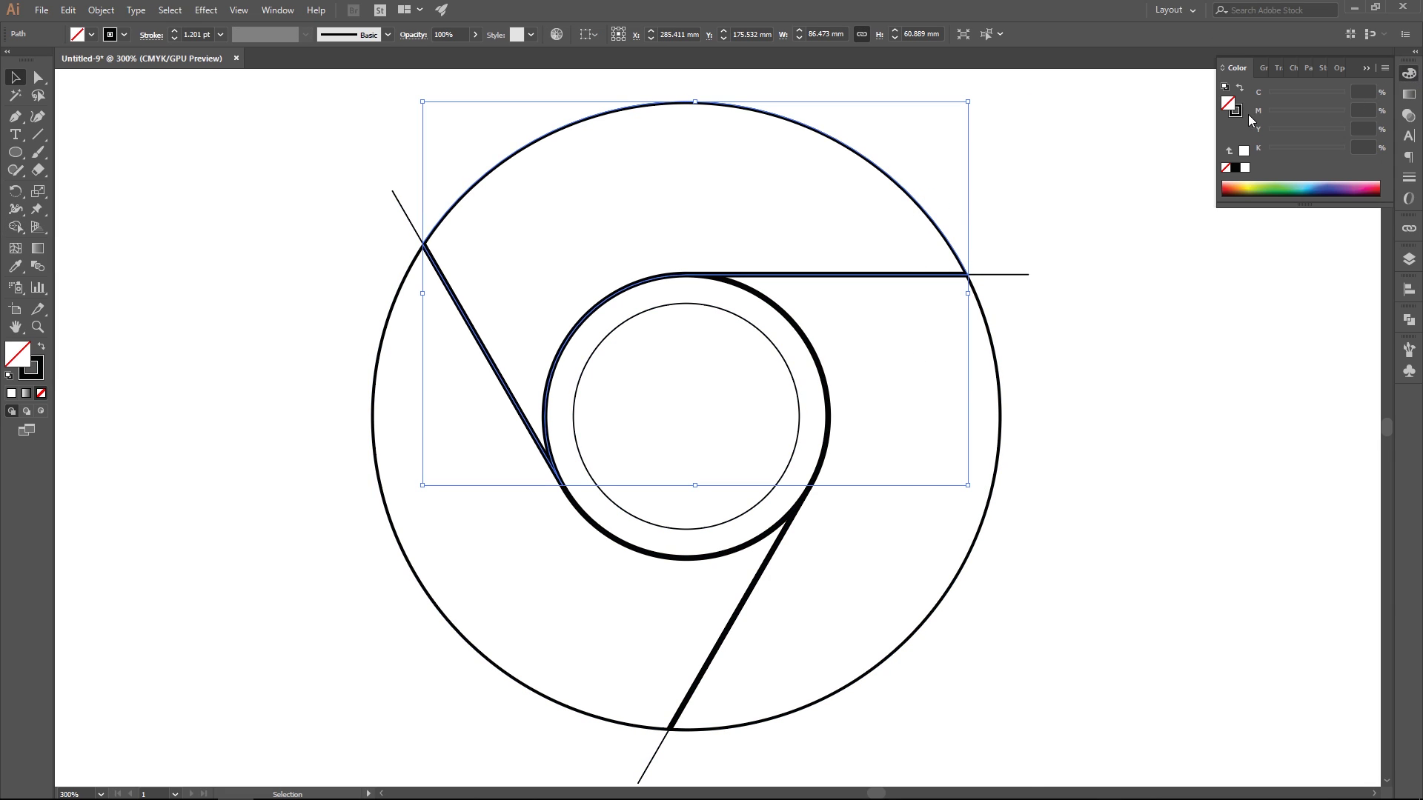
{"action": "left_click", "coordinate": [1239, 88]}
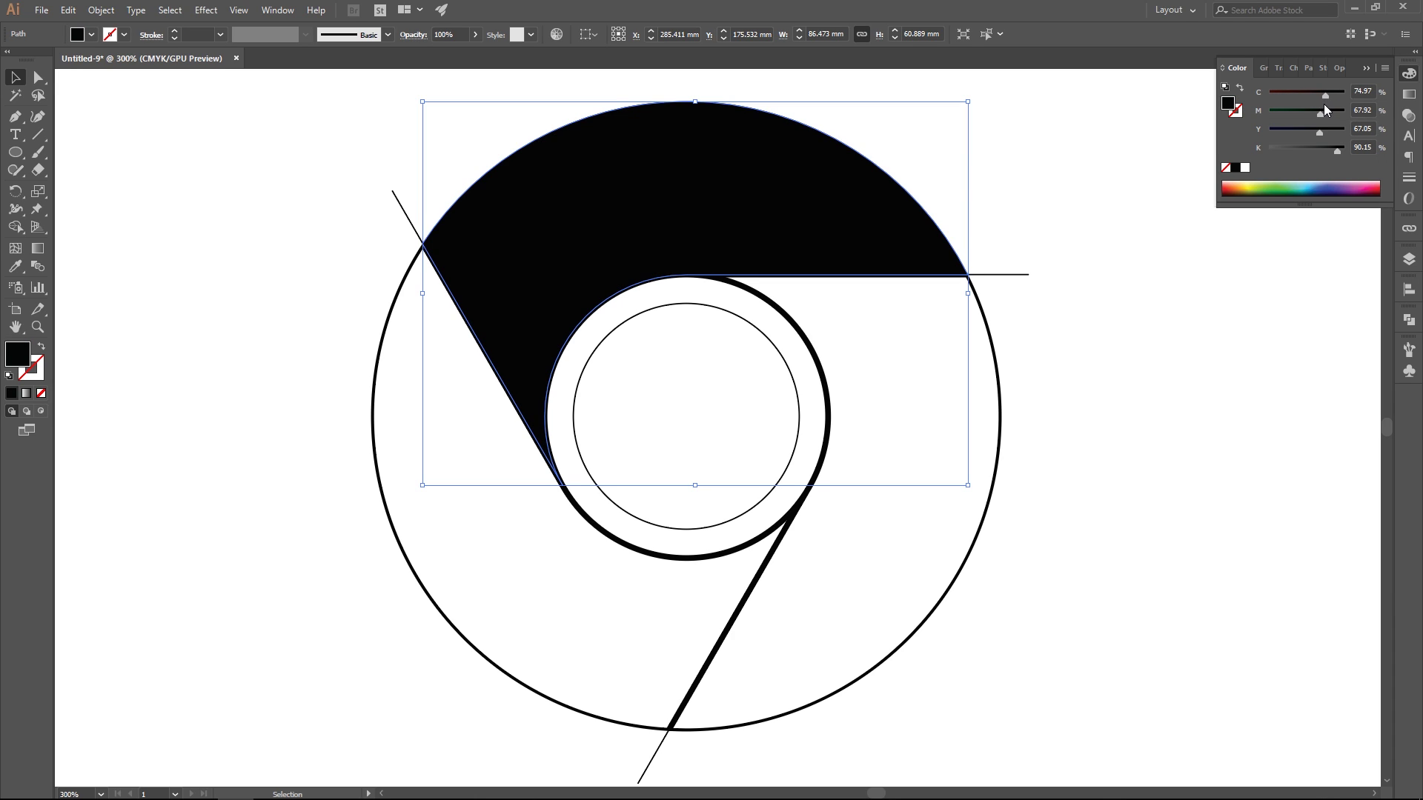
{"action": "left_click_drag", "start_coordinate": [1376, 91], "coordinate": [1344, 92]}
{"action": "type", "text": "7"}
{"action": "key", "text": "Tab"}
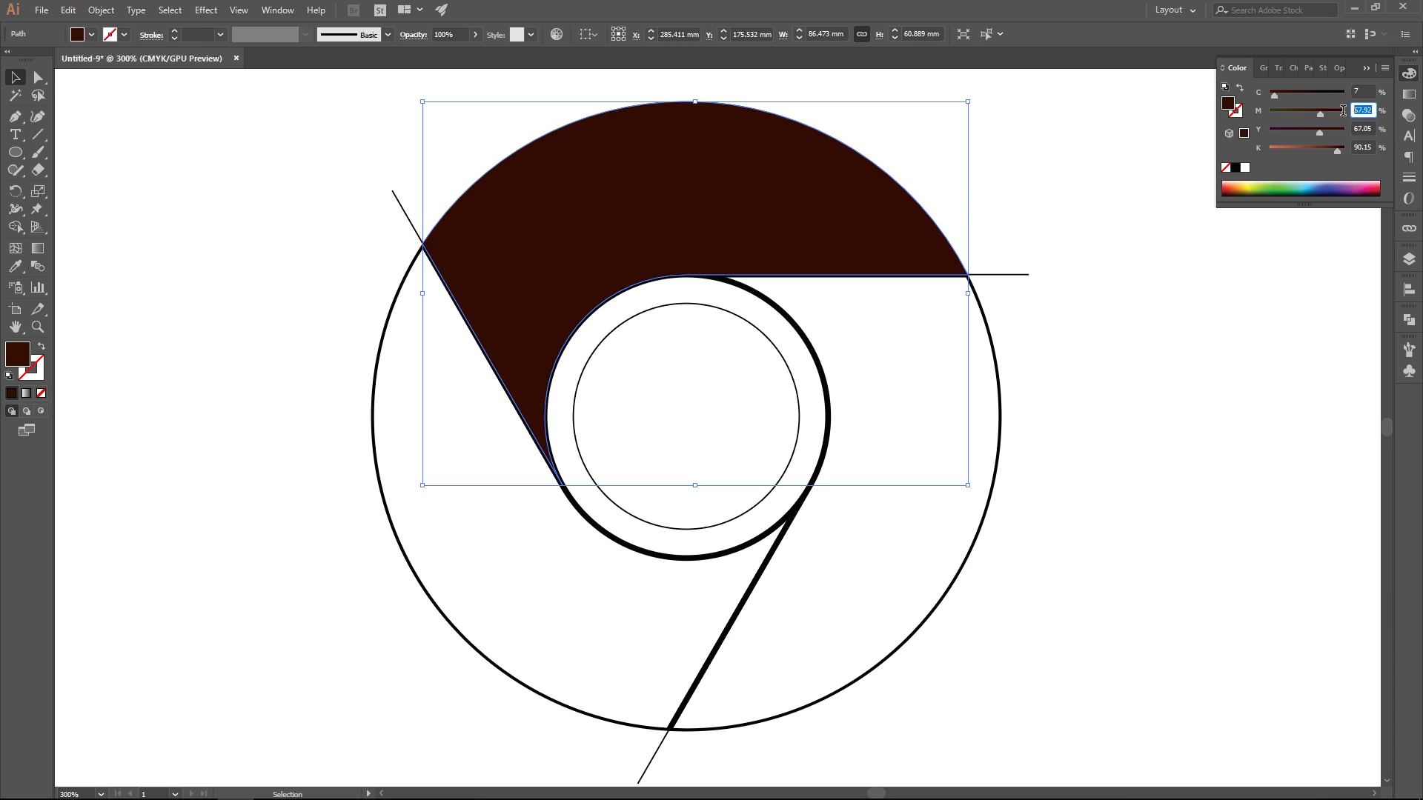
{"action": "type", "text": "83"}
{"action": "key", "text": "Tab"}
{"action": "left_click_drag", "start_coordinate": [1339, 150], "coordinate": [1264, 148]}
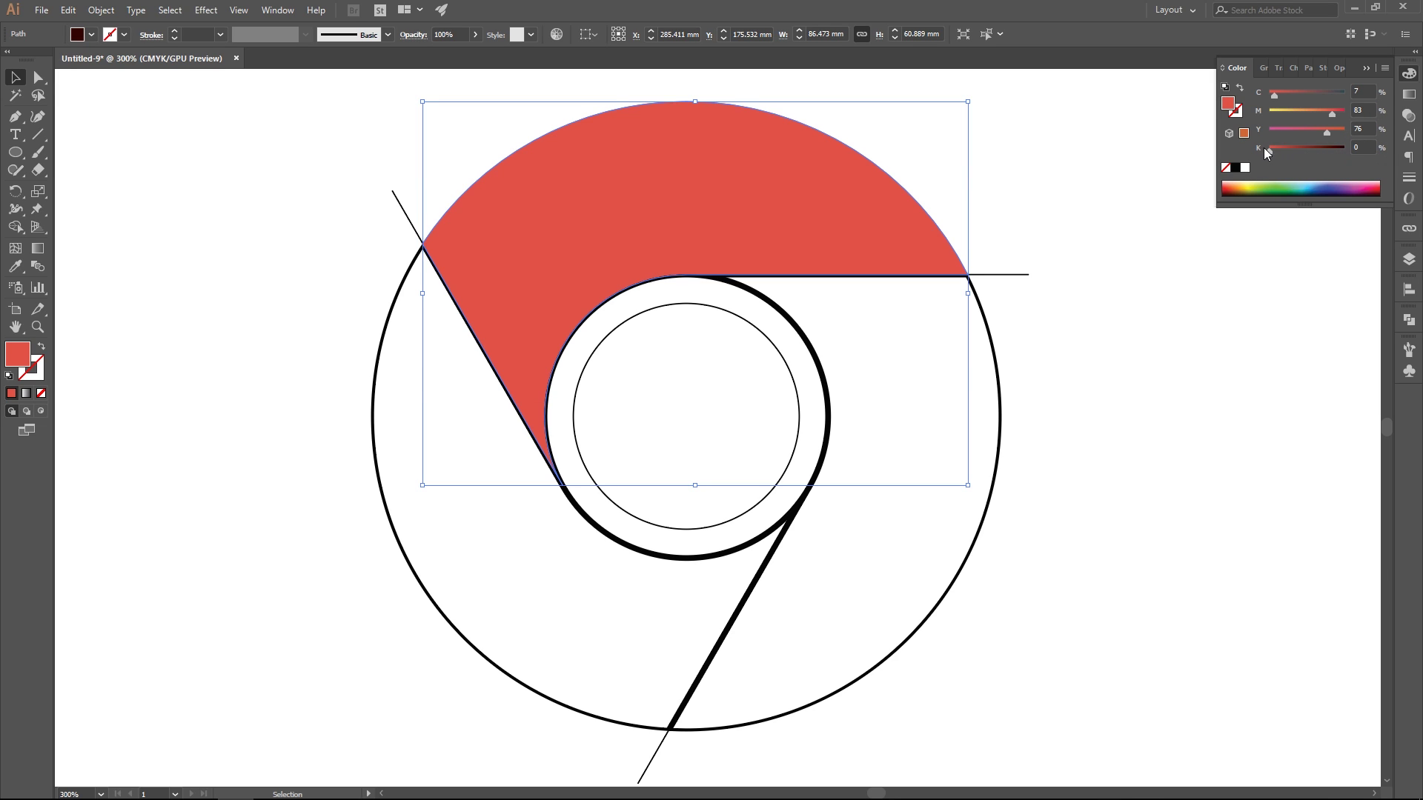
- Fill the right segment yellow with cyan 0, magenta 18, black 0 and no outline
{"action": "left_click", "coordinate": [1002, 390]}
{"action": "left_click", "coordinate": [1239, 88]}
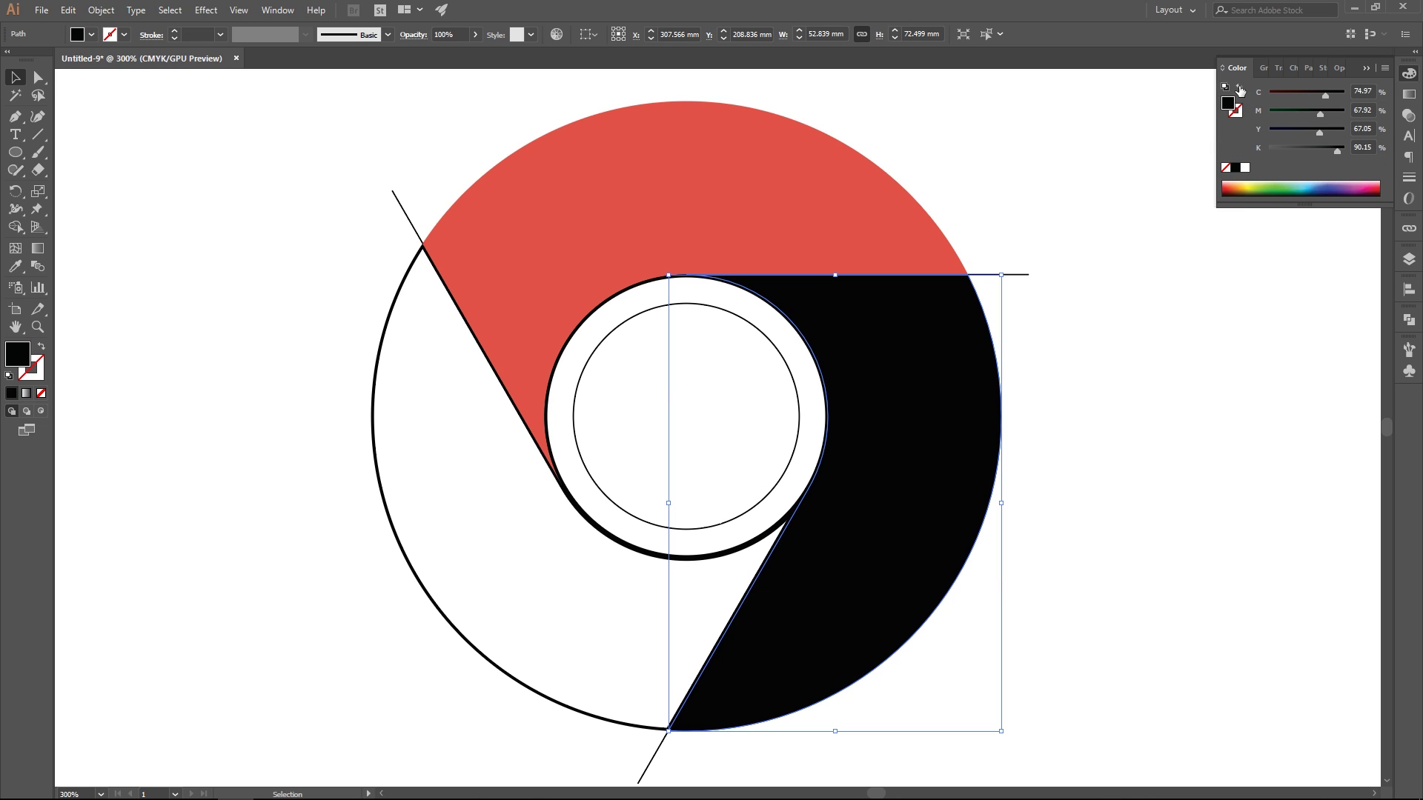
{"action": "left_click_drag", "start_coordinate": [1326, 96], "coordinate": [1269, 95]}
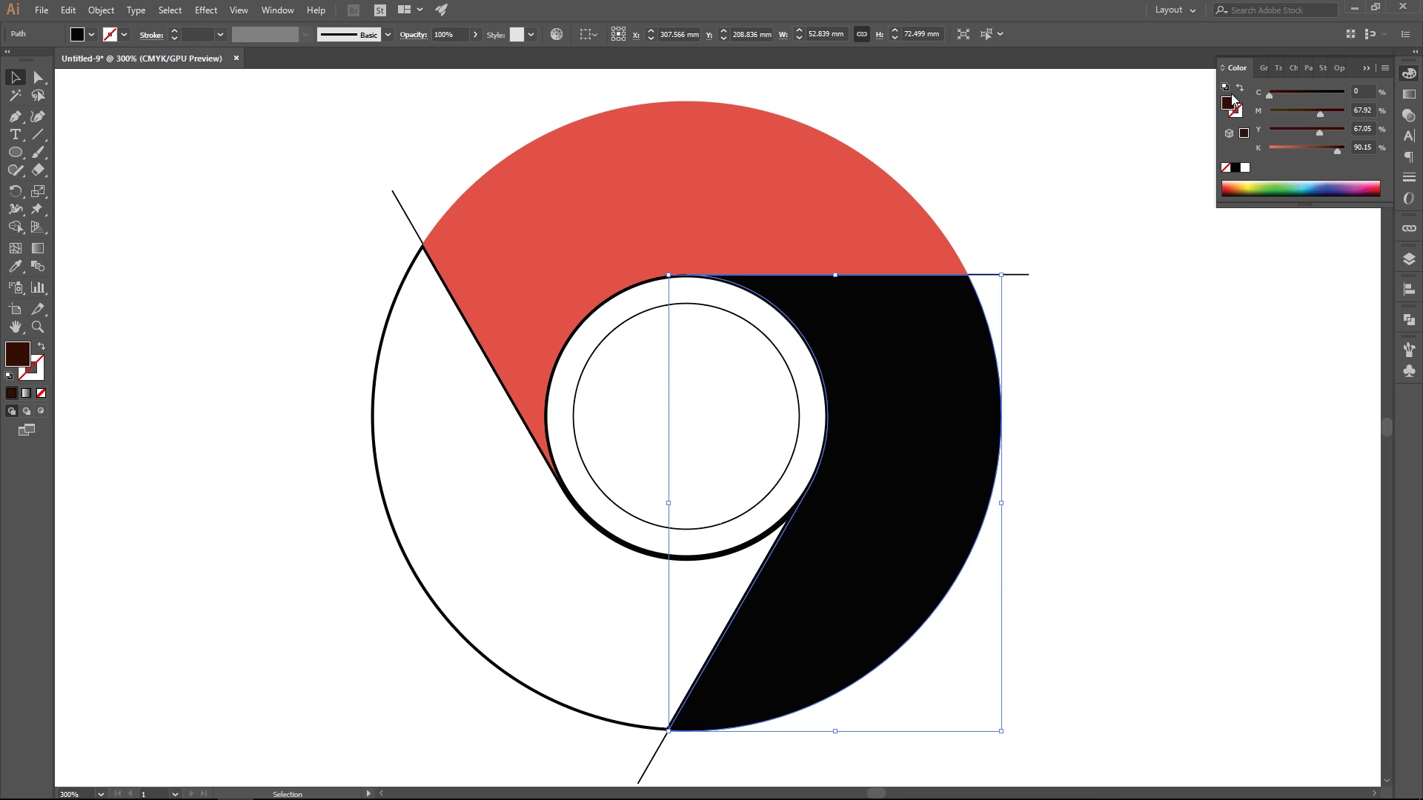
{"action": "left_click", "coordinate": [1372, 110]}
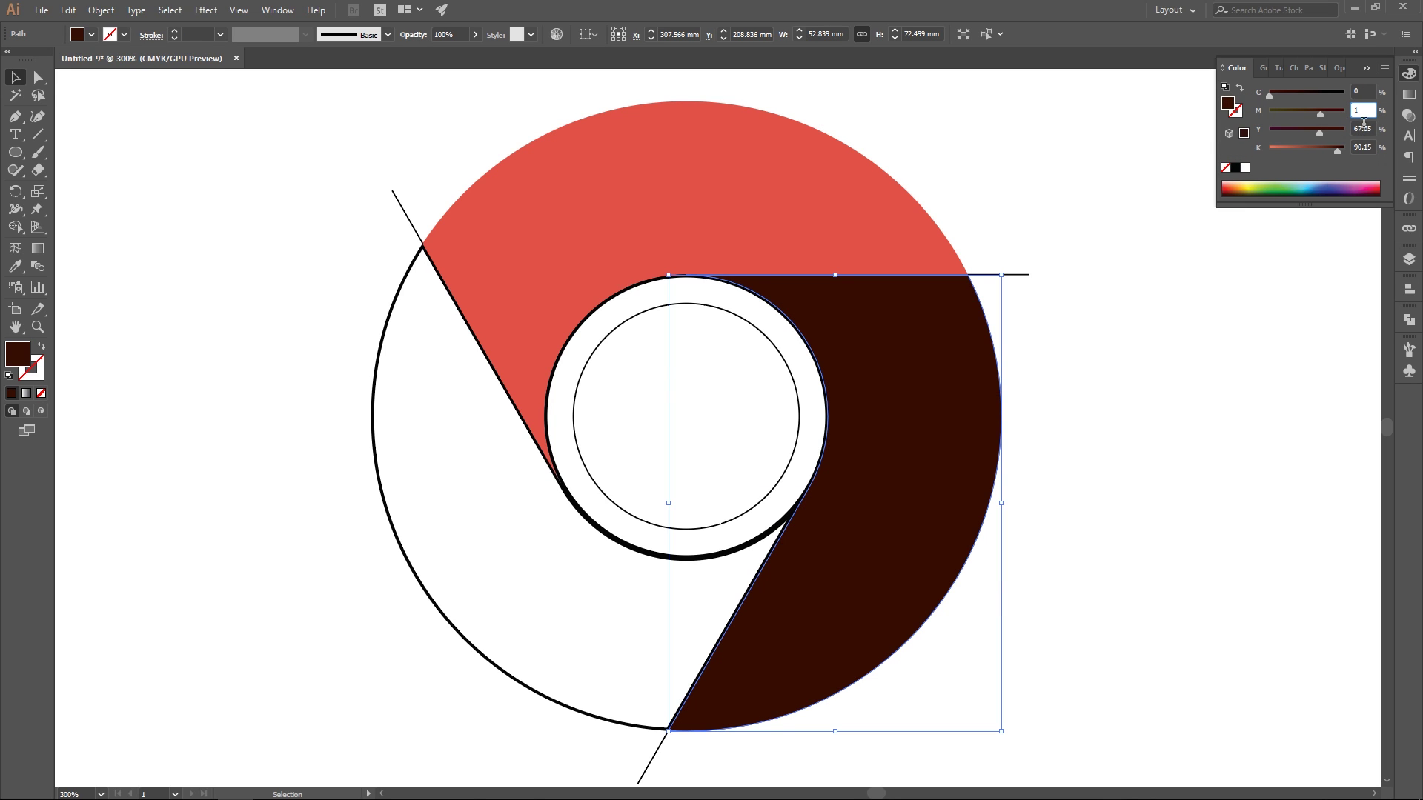
{"action": "type", "text": "18"}
{"action": "key", "text": "Tab"}
{"action": "type", "text": "84"}
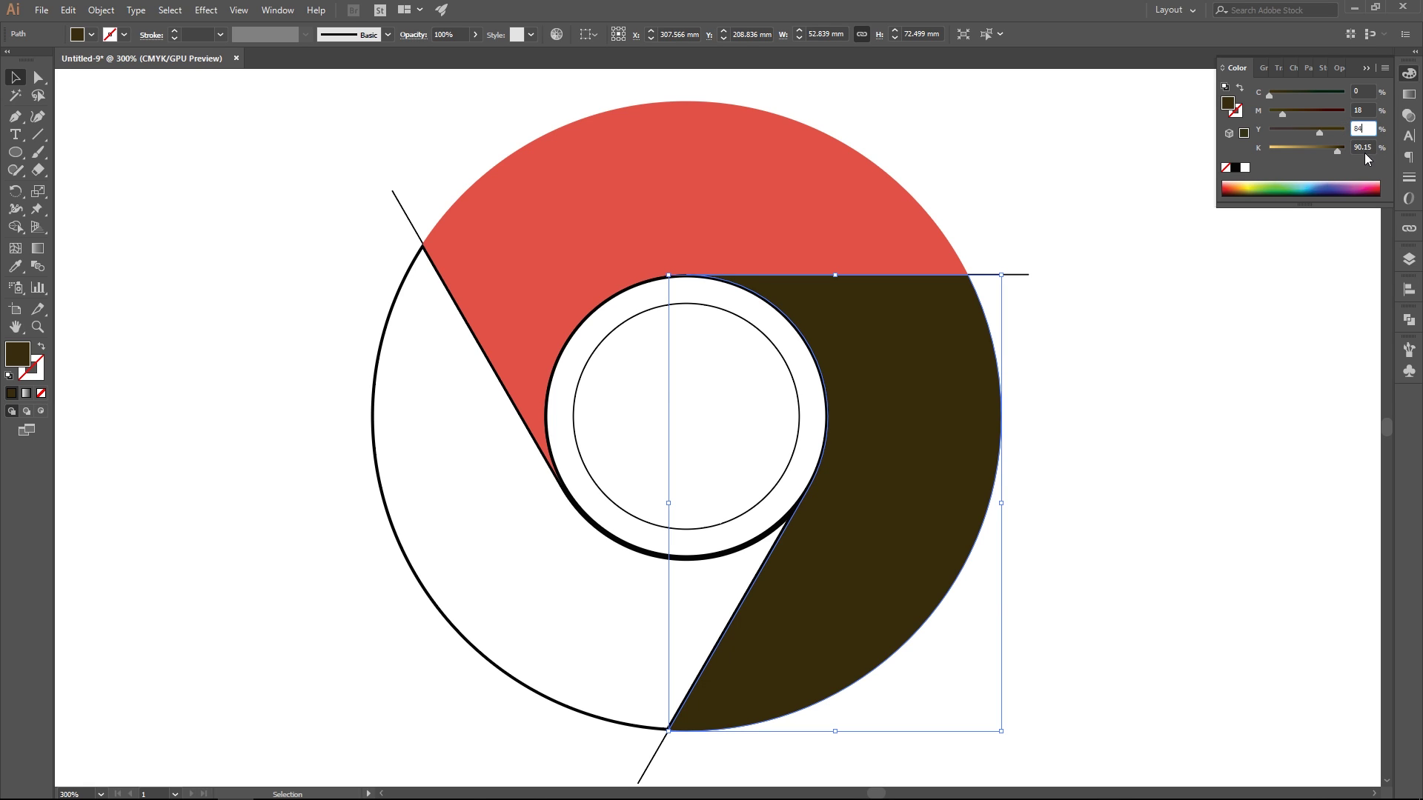
{"action": "left_click_drag", "start_coordinate": [1336, 151], "coordinate": [1247, 153]}
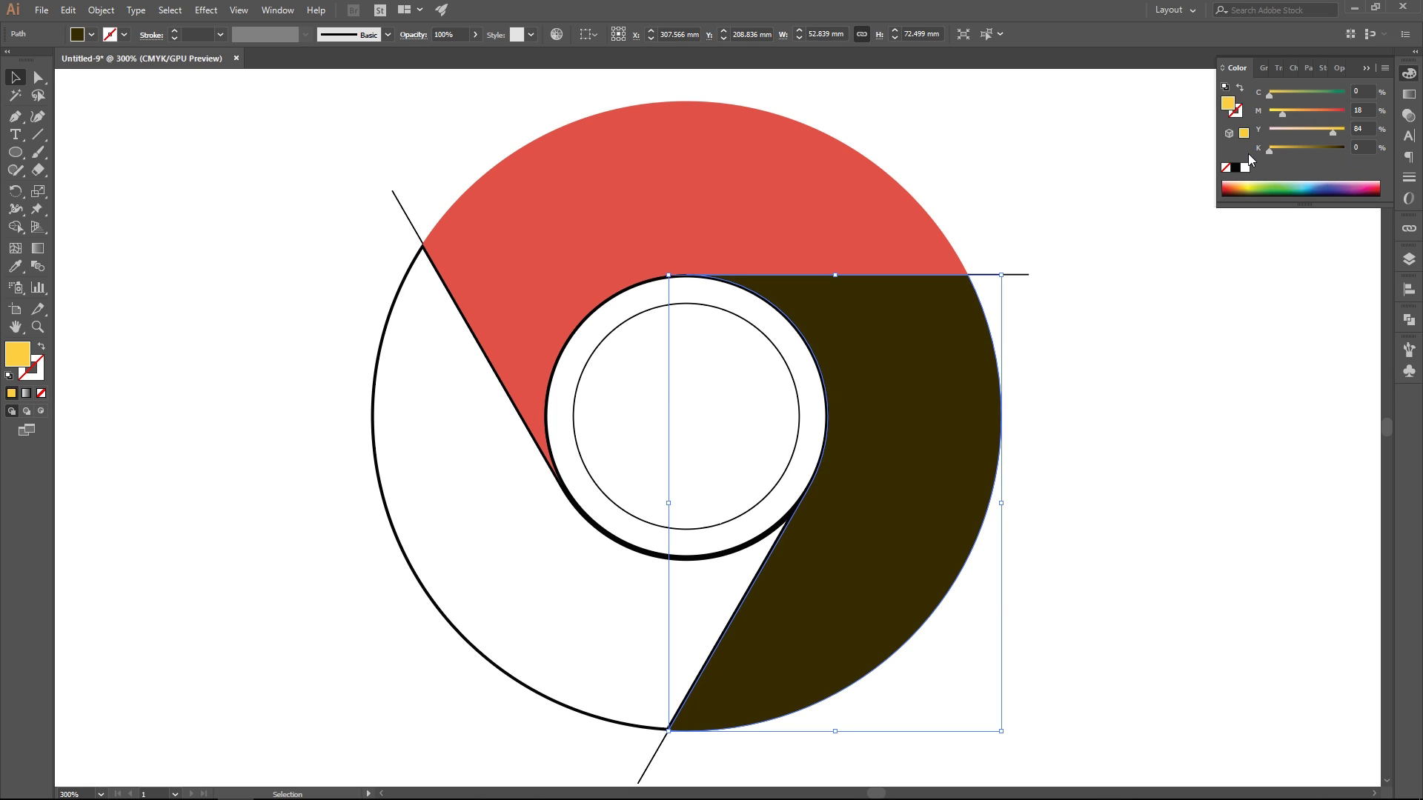
- Fill the lower-left segment green with cyan 8, yellow 83, black 0 and no outline
{"action": "left_click", "coordinate": [540, 696]}
{"action": "left_click", "coordinate": [1241, 90]}
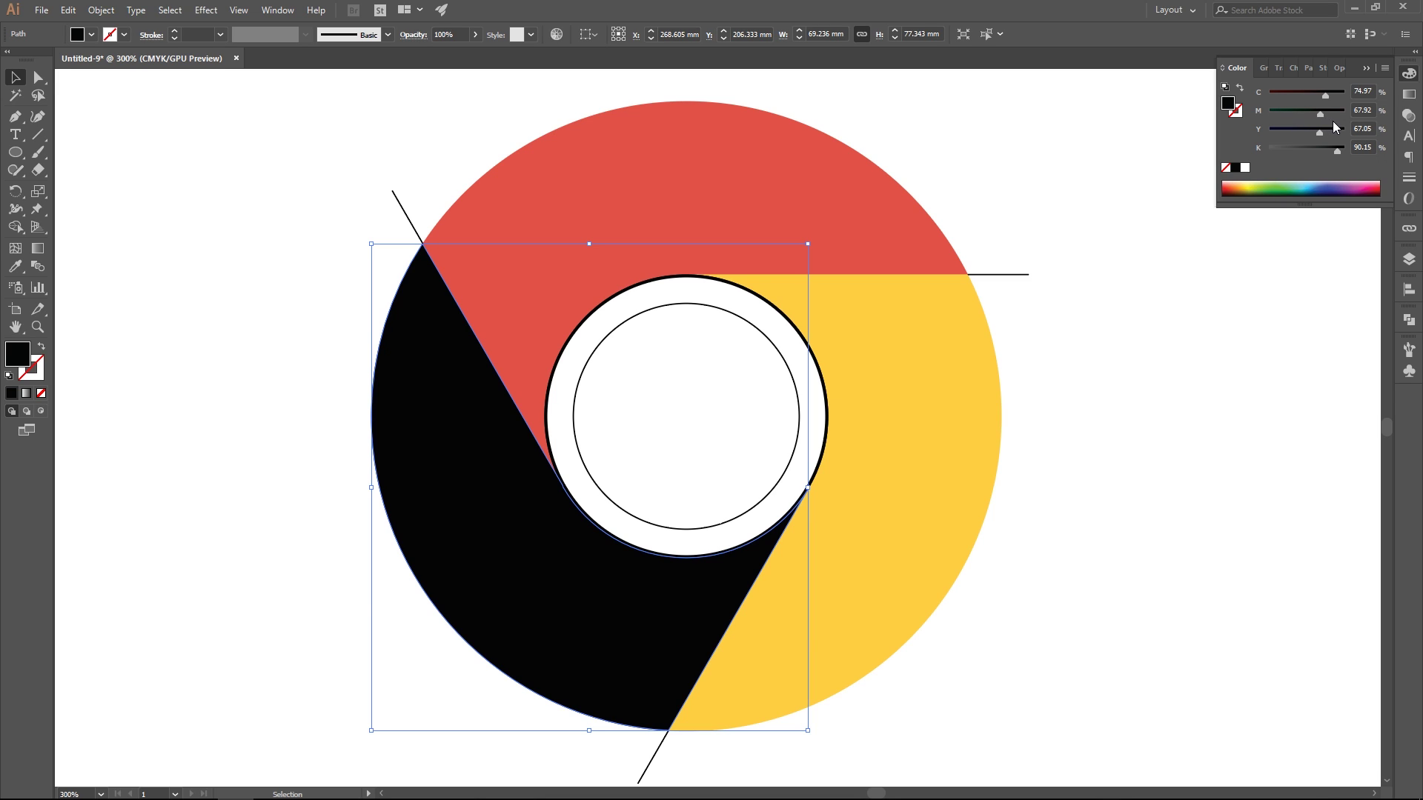
{"action": "left_click_drag", "start_coordinate": [1373, 90], "coordinate": [1342, 90]}
{"action": "type", "text": "8"}
{"action": "mouse_move", "coordinate": [1372, 110]}
{"action": "left_mouse_down"}
{"action": "mouse_move", "coordinate": [1343, 109]}
{"action": "mouse_move", "coordinate": [1363, 129]}
{"action": "mouse_move", "coordinate": [1346, 138]}
{"action": "left_mouse_up"}
{"action": "type", "text": "883"}
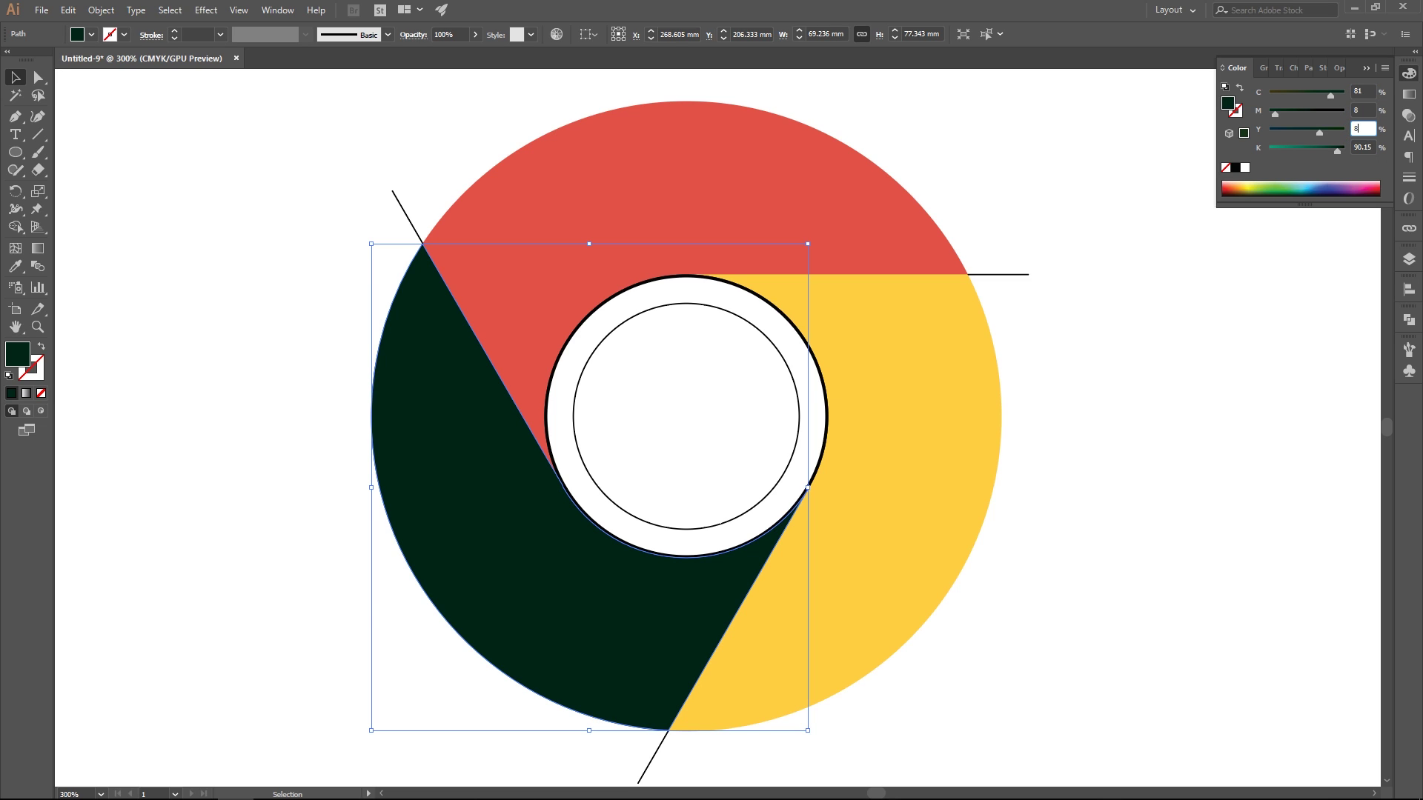
{"action": "key", "text": "Tab"}
{"action": "type", "text": "0"}
{"action": "key", "text": "Return"}
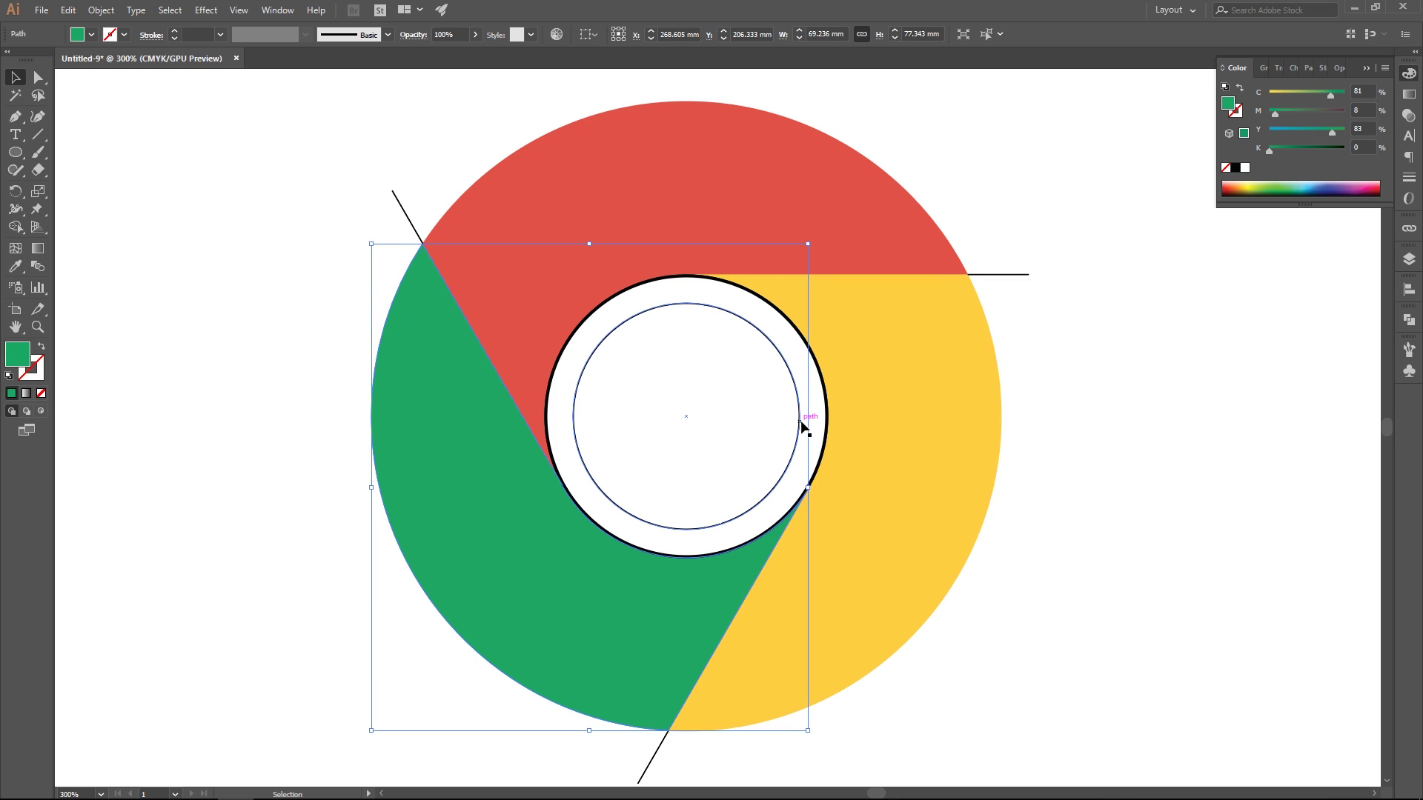
{"action": "left_click", "coordinate": [801, 418]}
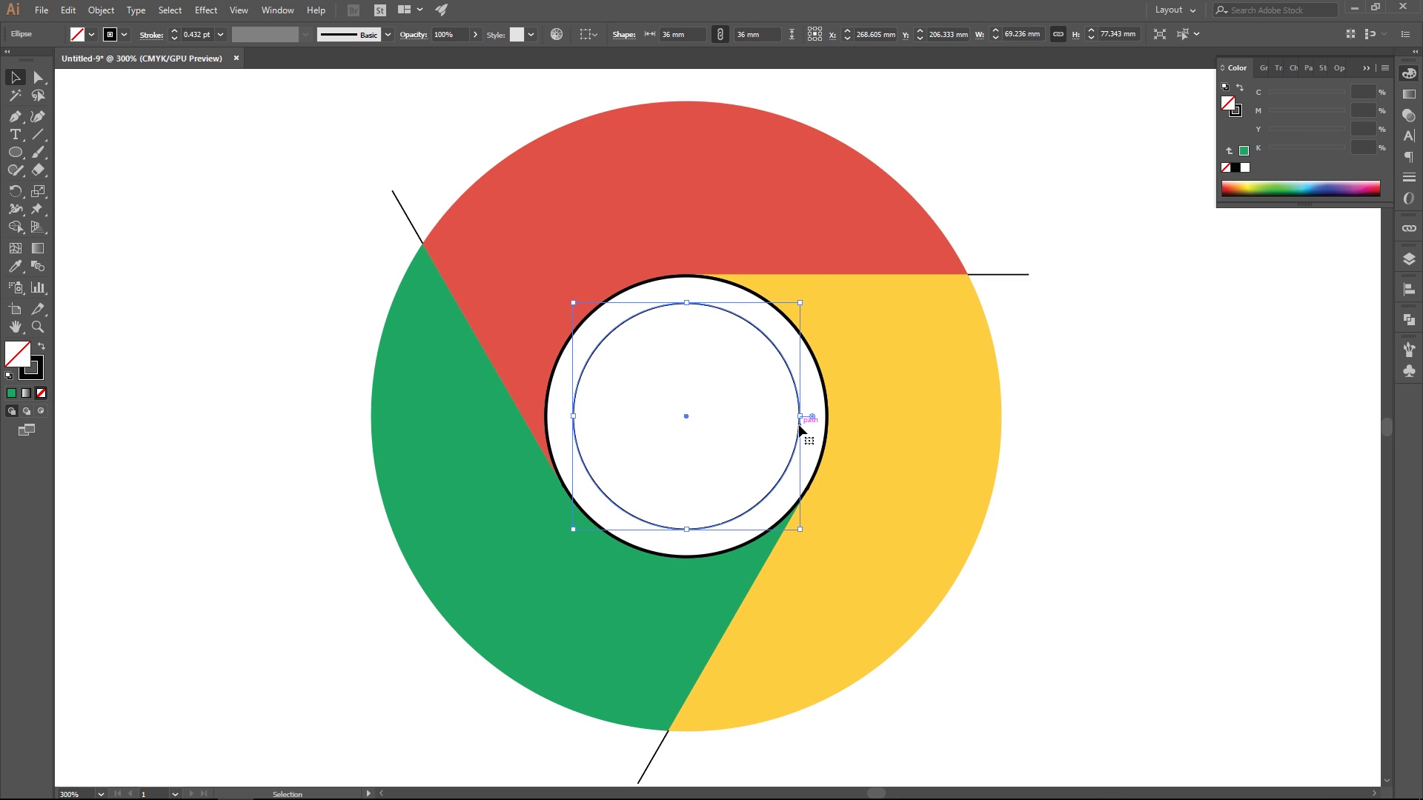
- Fill the inner circle blue with CMYK 67/42/0/0 and no outline
{"action": "left_click", "coordinate": [1240, 88]}
{"action": "left_click_drag", "start_coordinate": [1372, 92], "coordinate": [1347, 102]}
{"action": "type", "text": "67"}
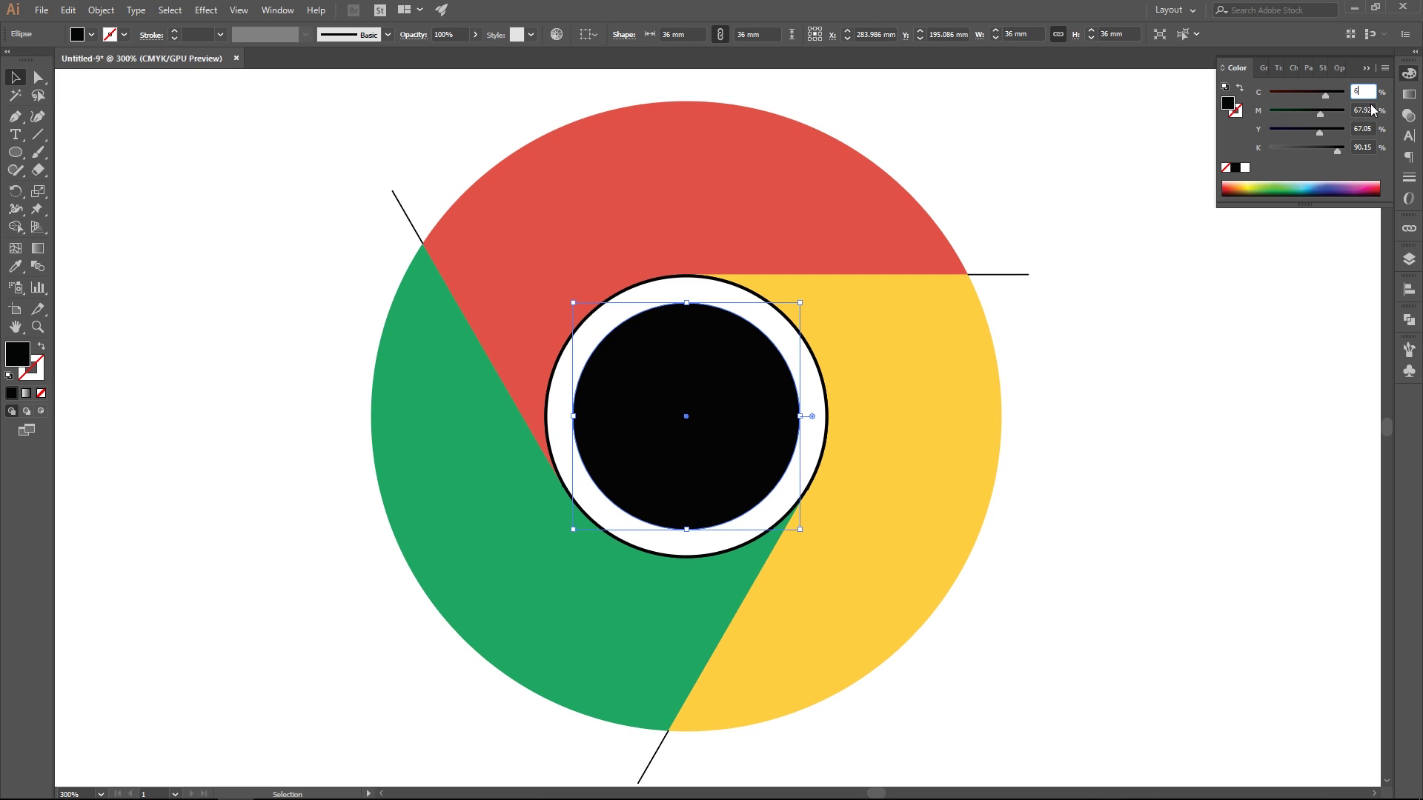
{"action": "key", "text": "Tab"}
{"action": "type", "text": "42"}
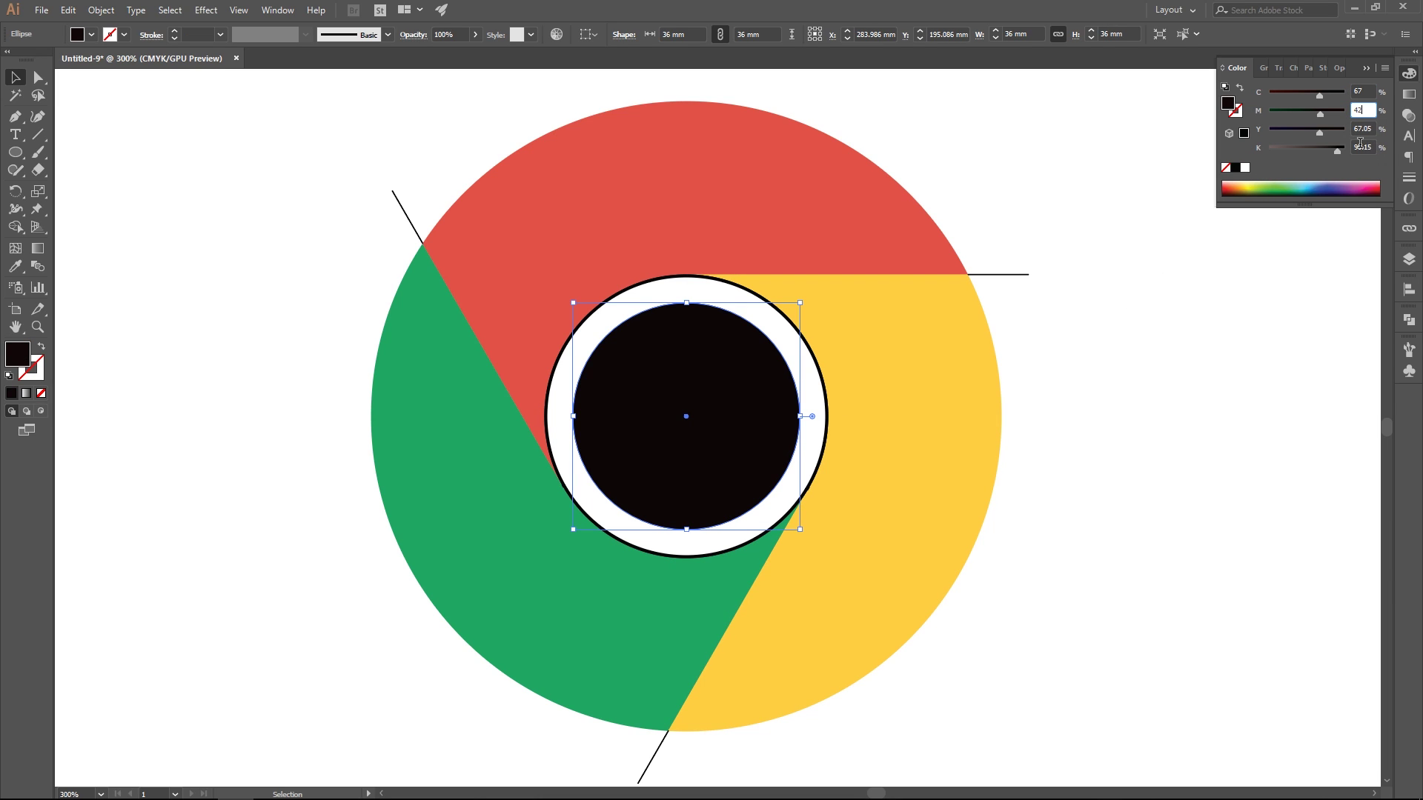
{"action": "key", "text": "Tab"}
{"action": "type", "text": "0"}
{"action": "key", "text": "Tab"}
{"action": "type", "text": "0"}
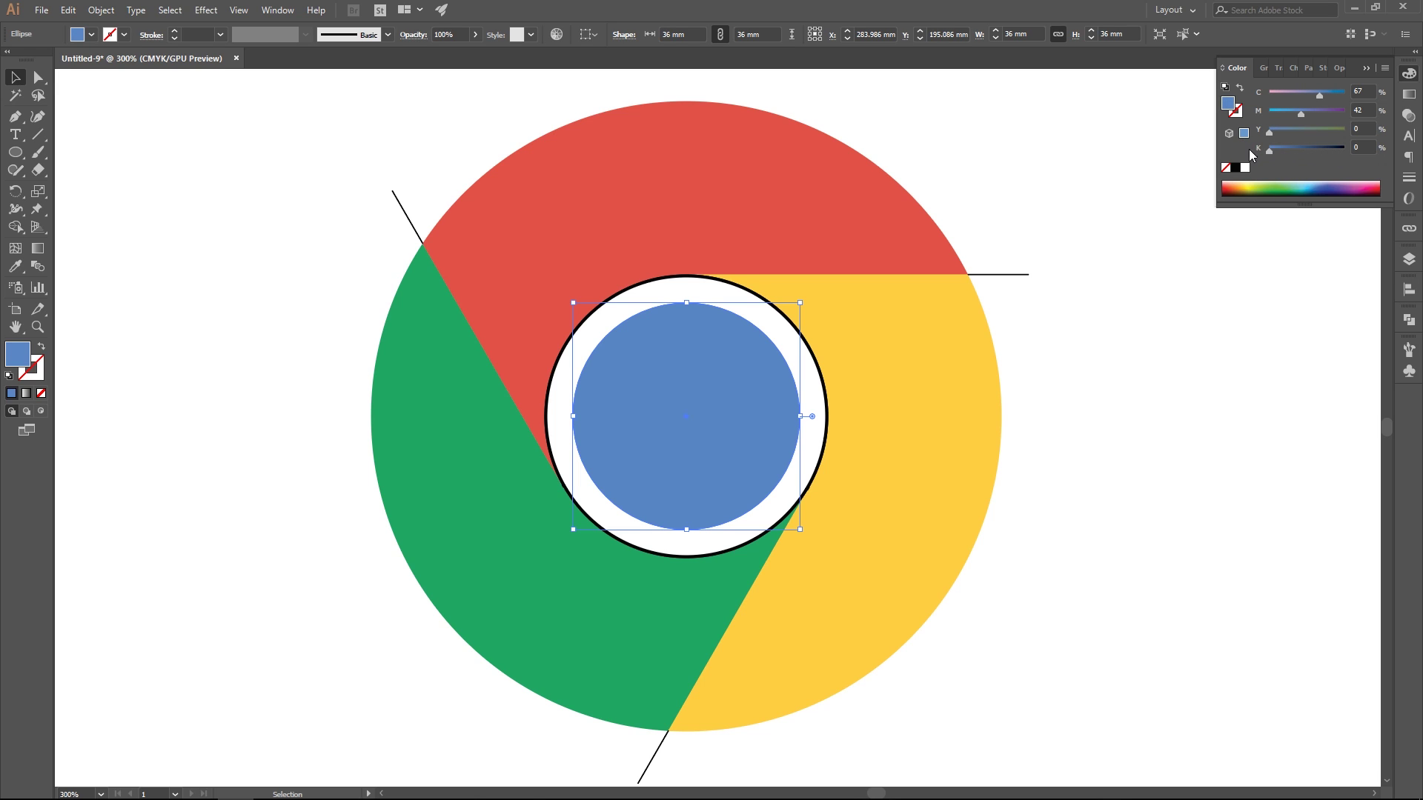
{"action": "key", "text": "Tab"}
- Give the ring around the inner circle a solid white fill
{"action": "left_click", "coordinate": [828, 410]}
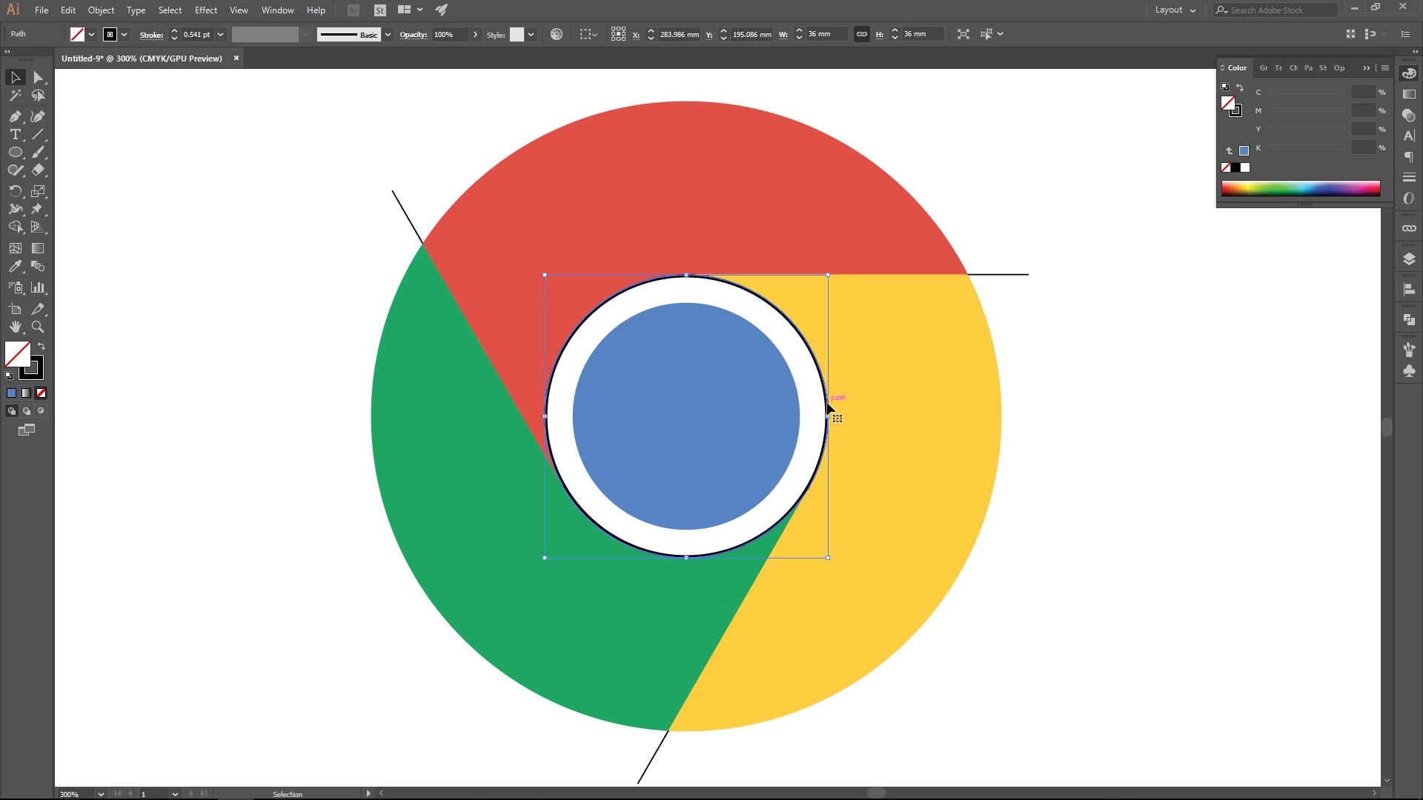
{"action": "left_click", "coordinate": [1240, 87]}
{"action": "left_click", "coordinate": [1245, 167]}
{"action": "left_click", "coordinate": [1029, 262]}
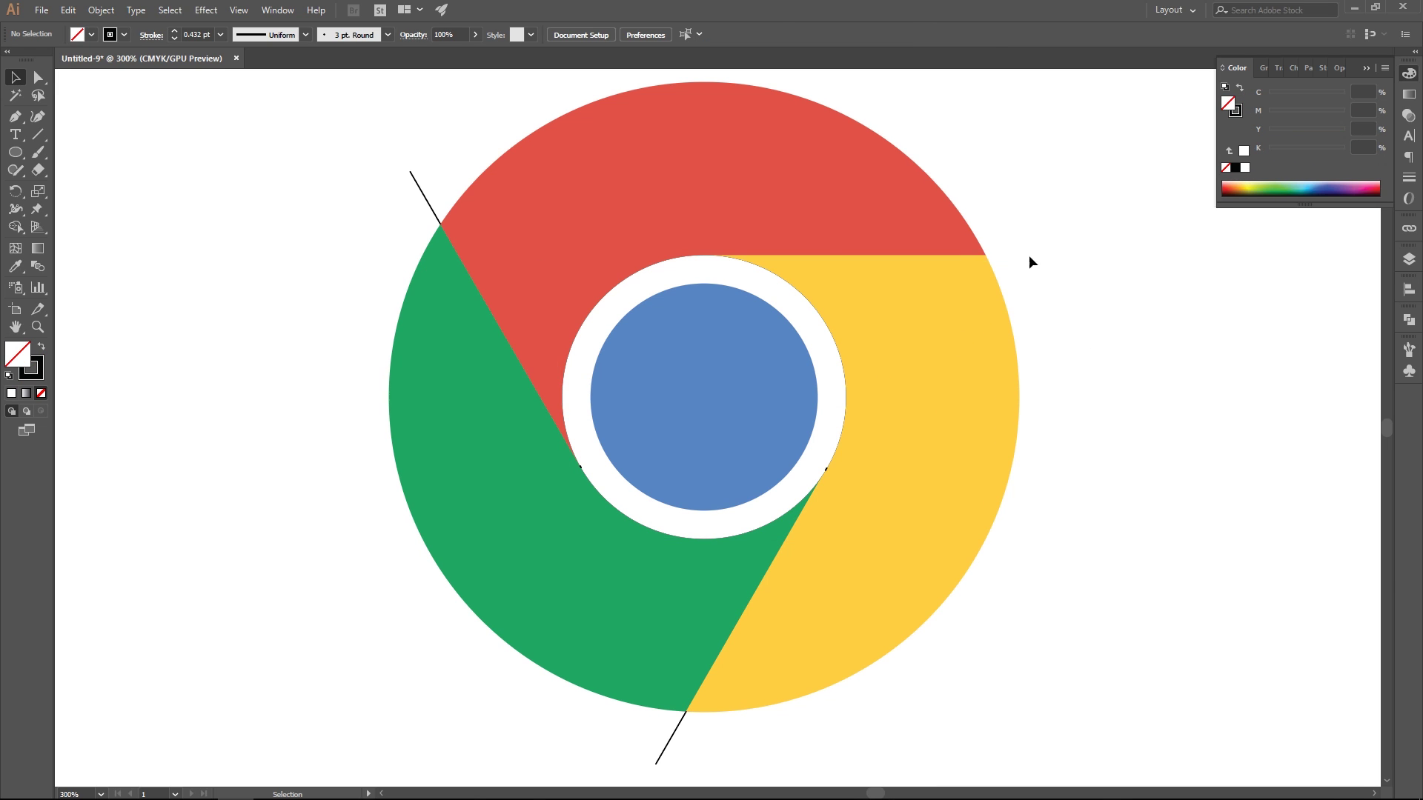
- Zoom in to find and delete the stray black fragment, then zoom back out
{"action": "scroll", "coordinate": [823, 474], "scroll_direction": "up", "scroll_amount": 3}
{"action": "scroll", "coordinate": [823, 475], "scroll_direction": "up", "scroll_amount": 6}
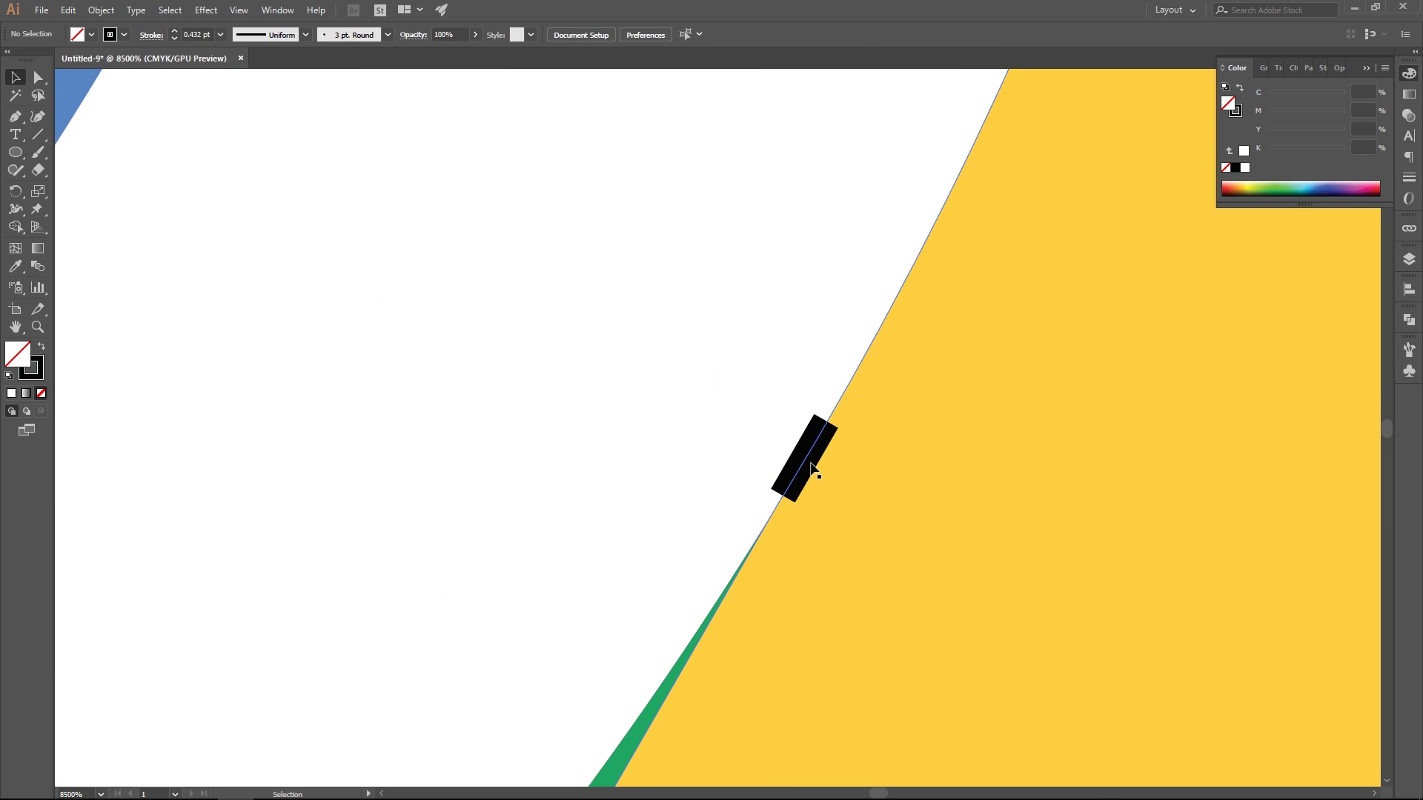
{"action": "left_click", "coordinate": [808, 463]}
{"action": "left_click", "coordinate": [625, 546]}
{"action": "scroll", "coordinate": [838, 524], "scroll_direction": "down", "scroll_amount": 5}
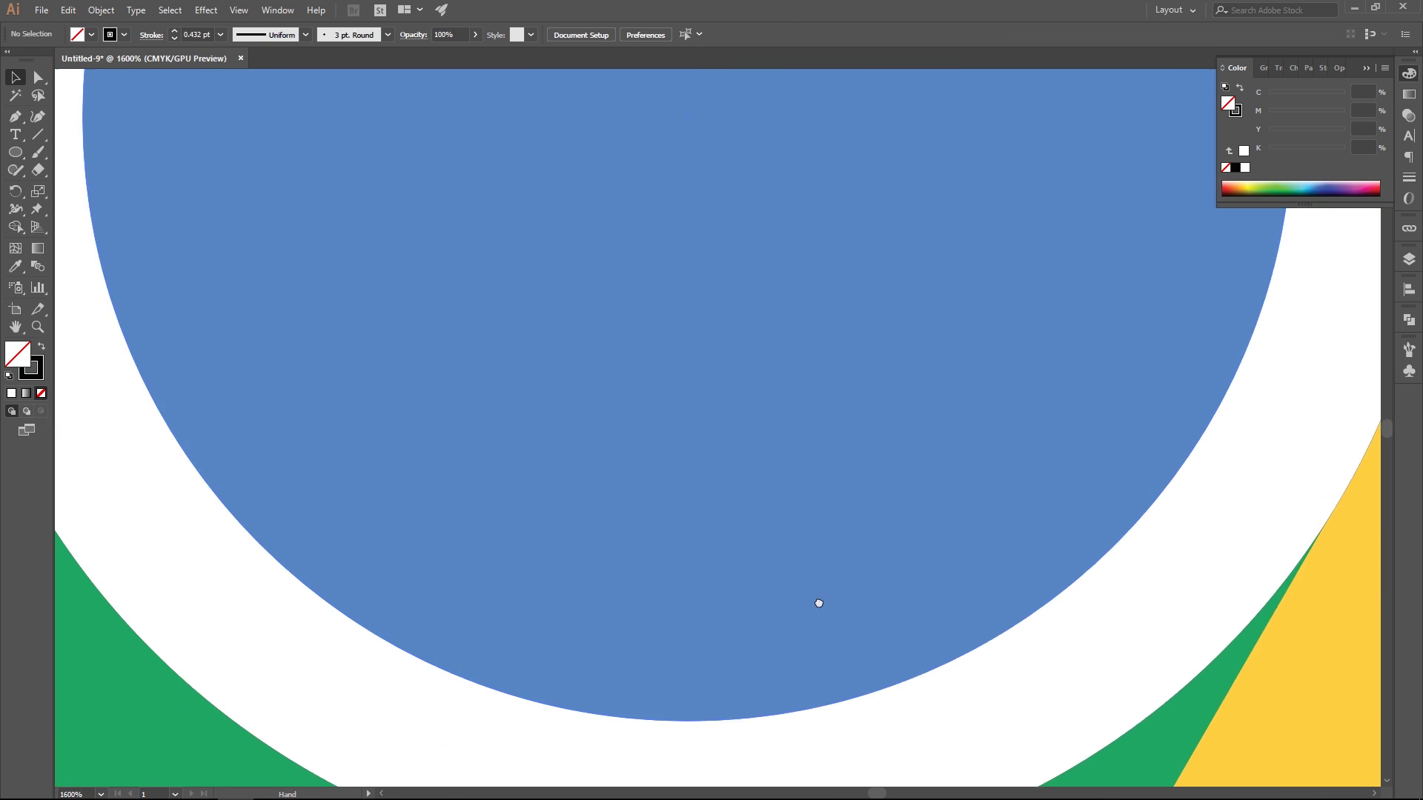
{"action": "scroll", "coordinate": [387, 359], "scroll_direction": "up", "scroll_amount": 5}
{"action": "scroll", "coordinate": [387, 359], "scroll_direction": "up", "scroll_amount": 2}
{"action": "left_click", "coordinate": [528, 454]}
{"action": "key", "text": "Delete"}
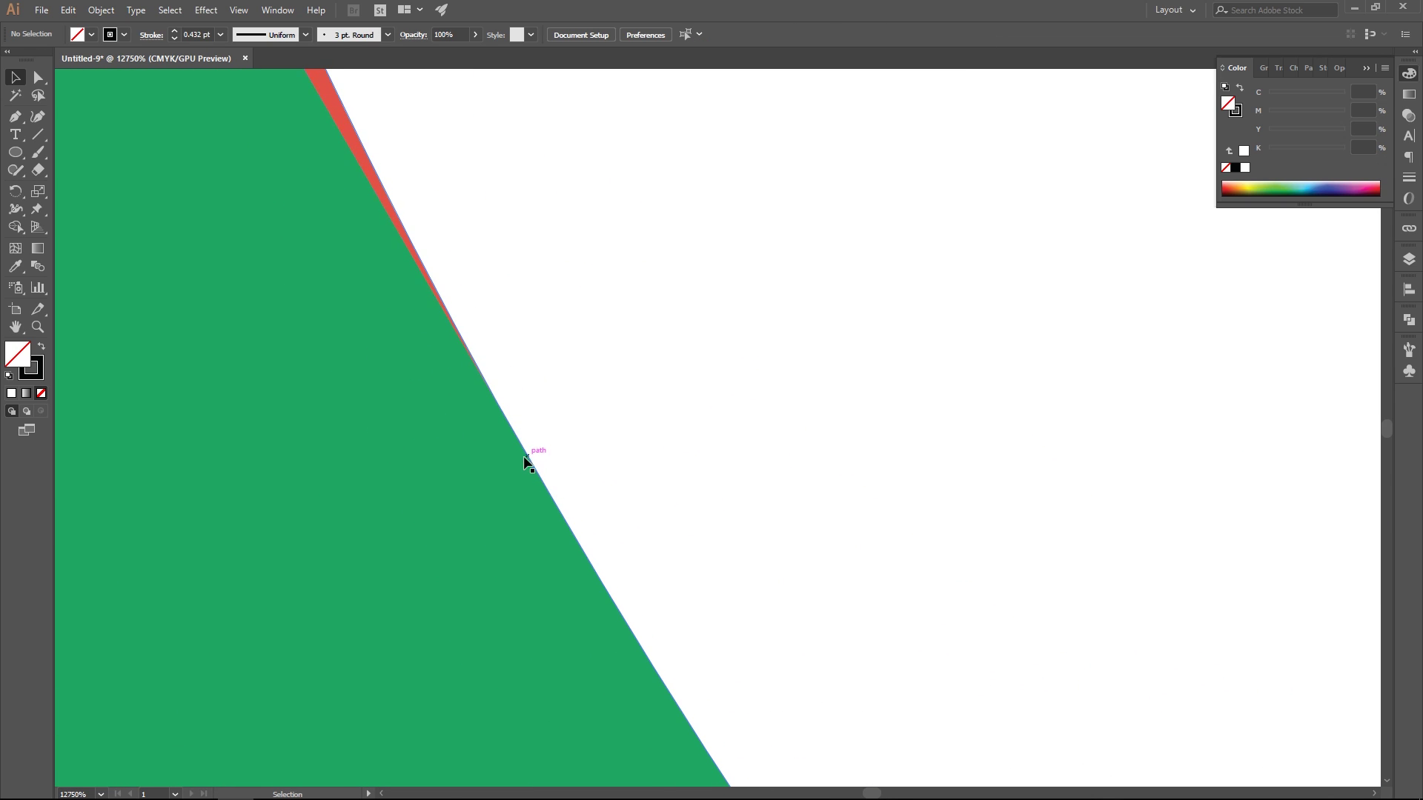
{"action": "scroll", "coordinate": [522, 437], "scroll_direction": "down", "scroll_amount": 5}
{"action": "scroll", "coordinate": [522, 437], "scroll_direction": "down", "scroll_amount": 5}
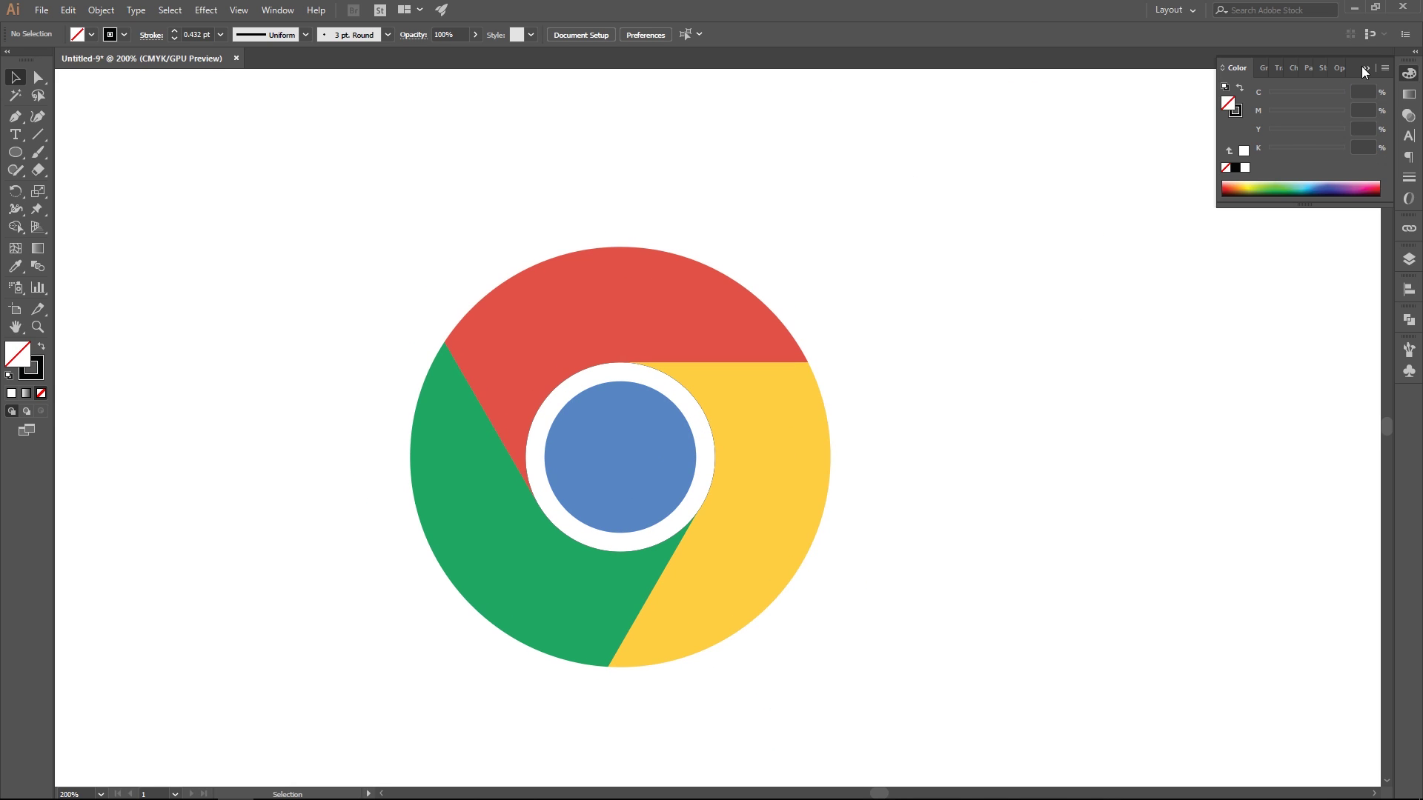
- Draw a horizontal line along the red/yellow boundary from the inner circle's top outward
{"action": "left_click", "coordinate": [38, 134]}
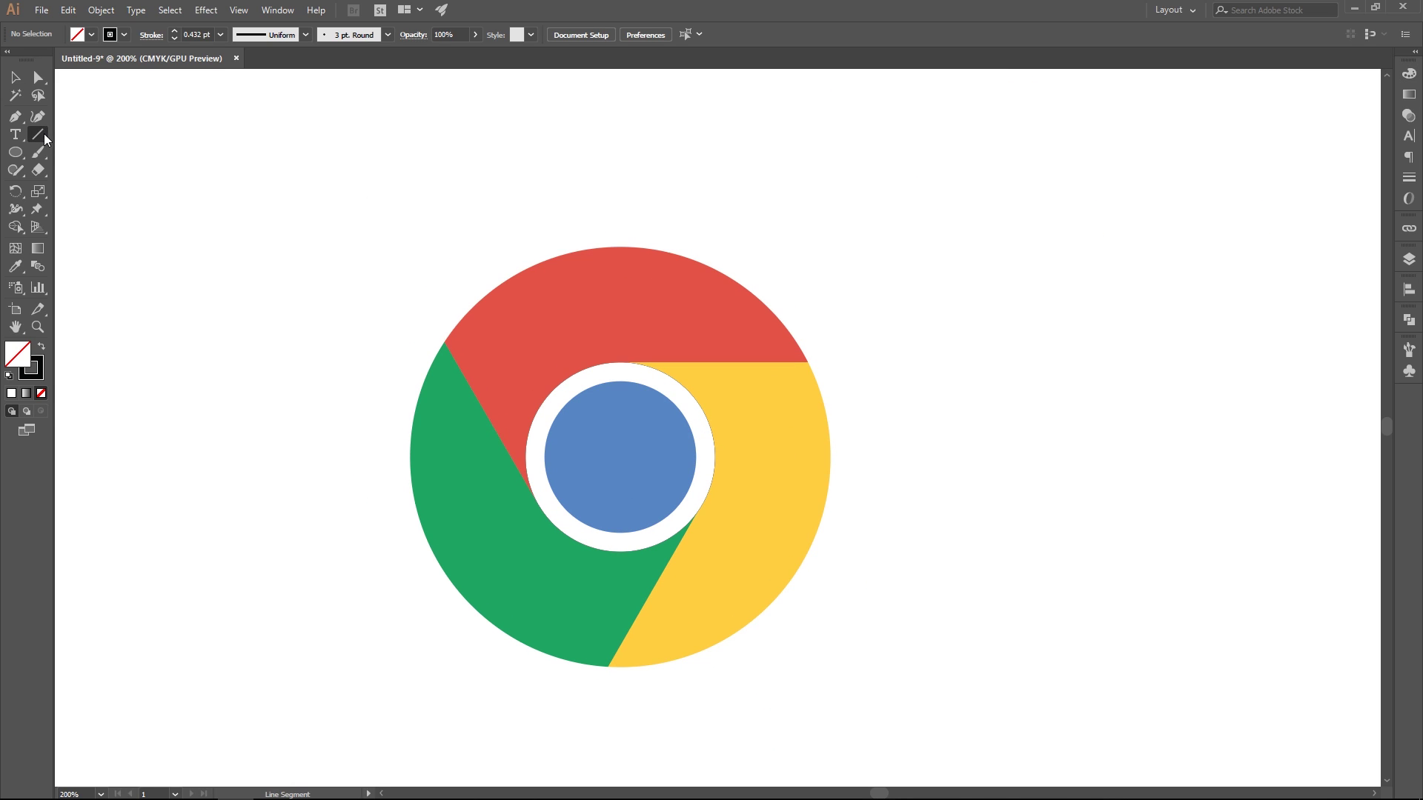
{"action": "scroll", "coordinate": [669, 358], "scroll_direction": "up", "scroll_amount": 2}
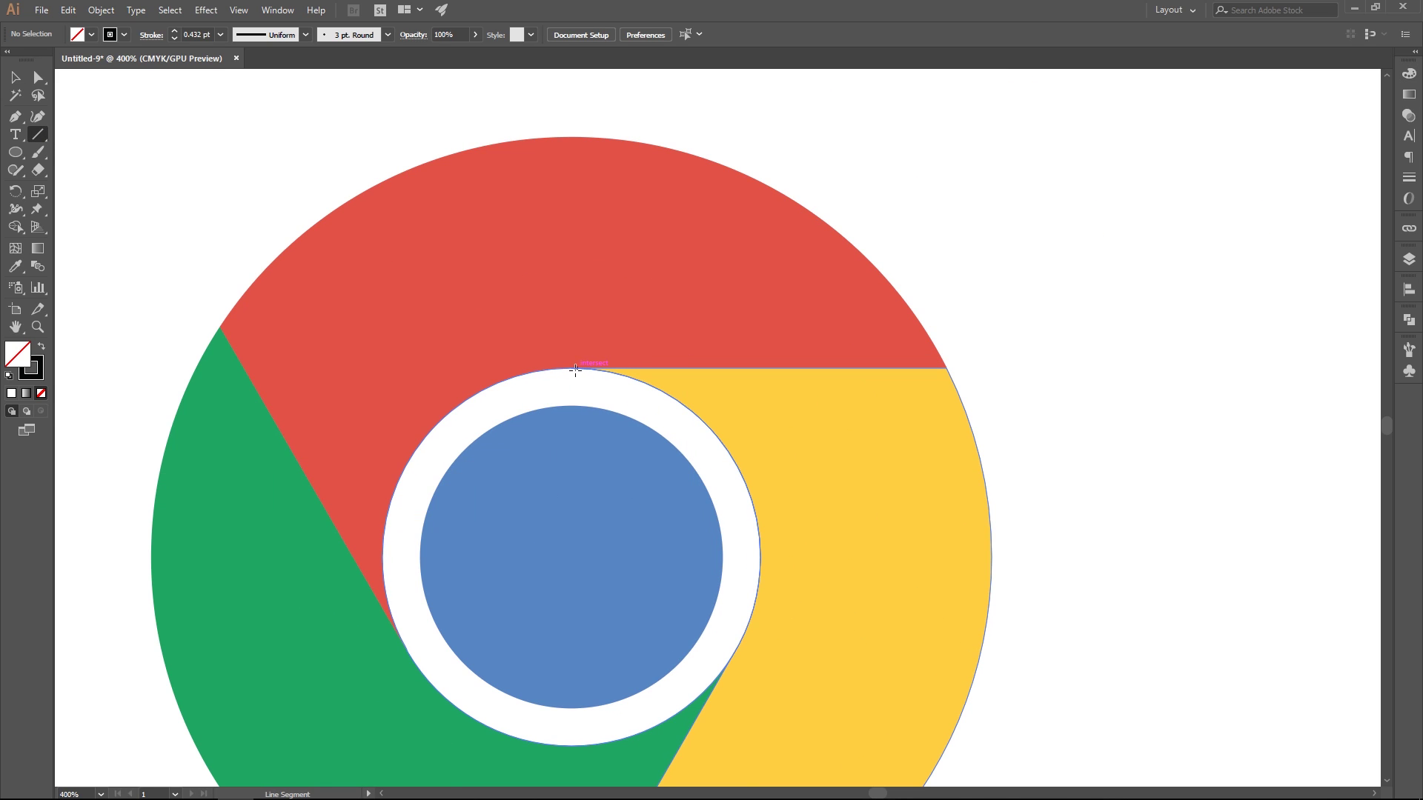
{"action": "left_click_drag", "start_coordinate": [571, 369], "coordinate": [946, 368]}
{"action": "scroll", "coordinate": [946, 369], "scroll_direction": "up", "scroll_amount": 6}
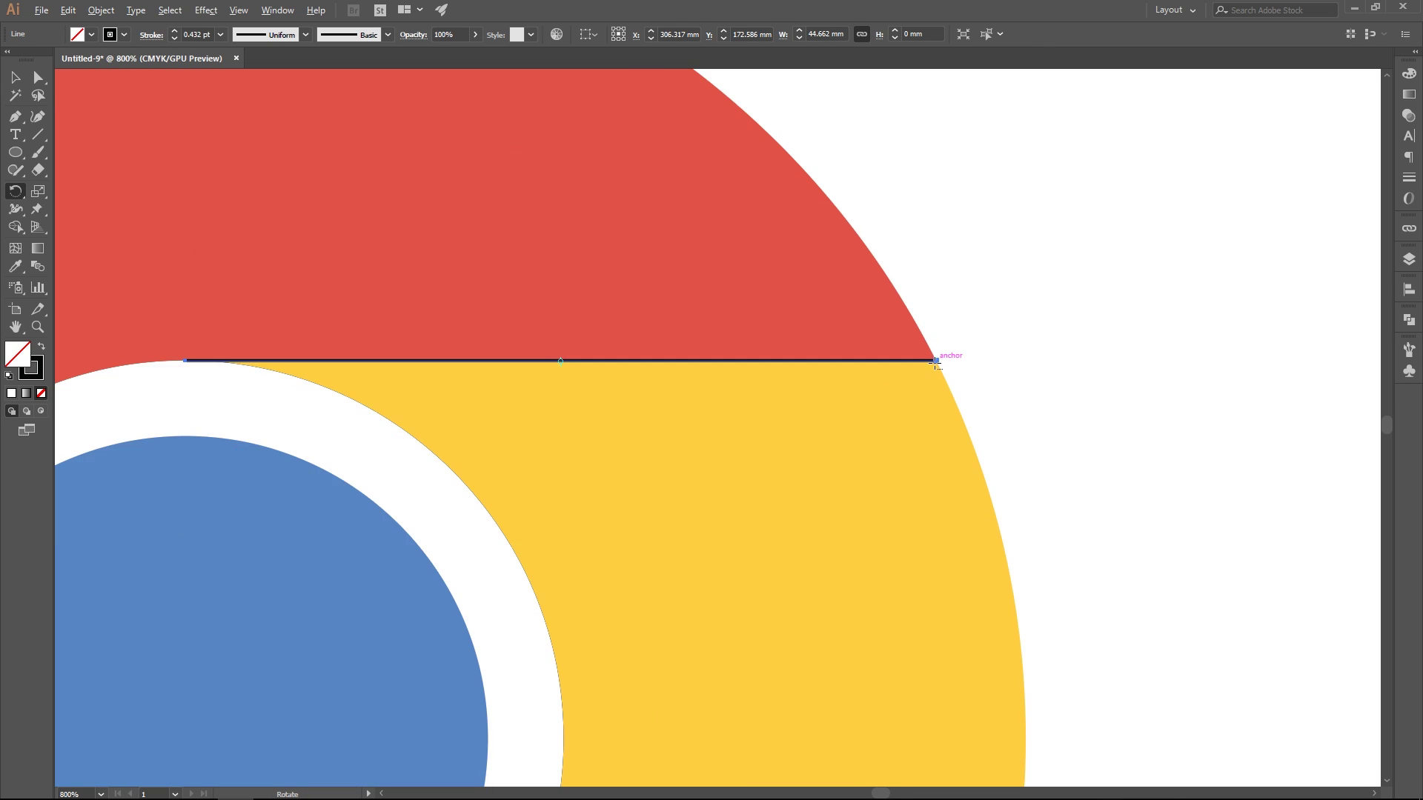
- Add a copy of the line rotated 15° around its right end
{"action": "key", "text": "r"}
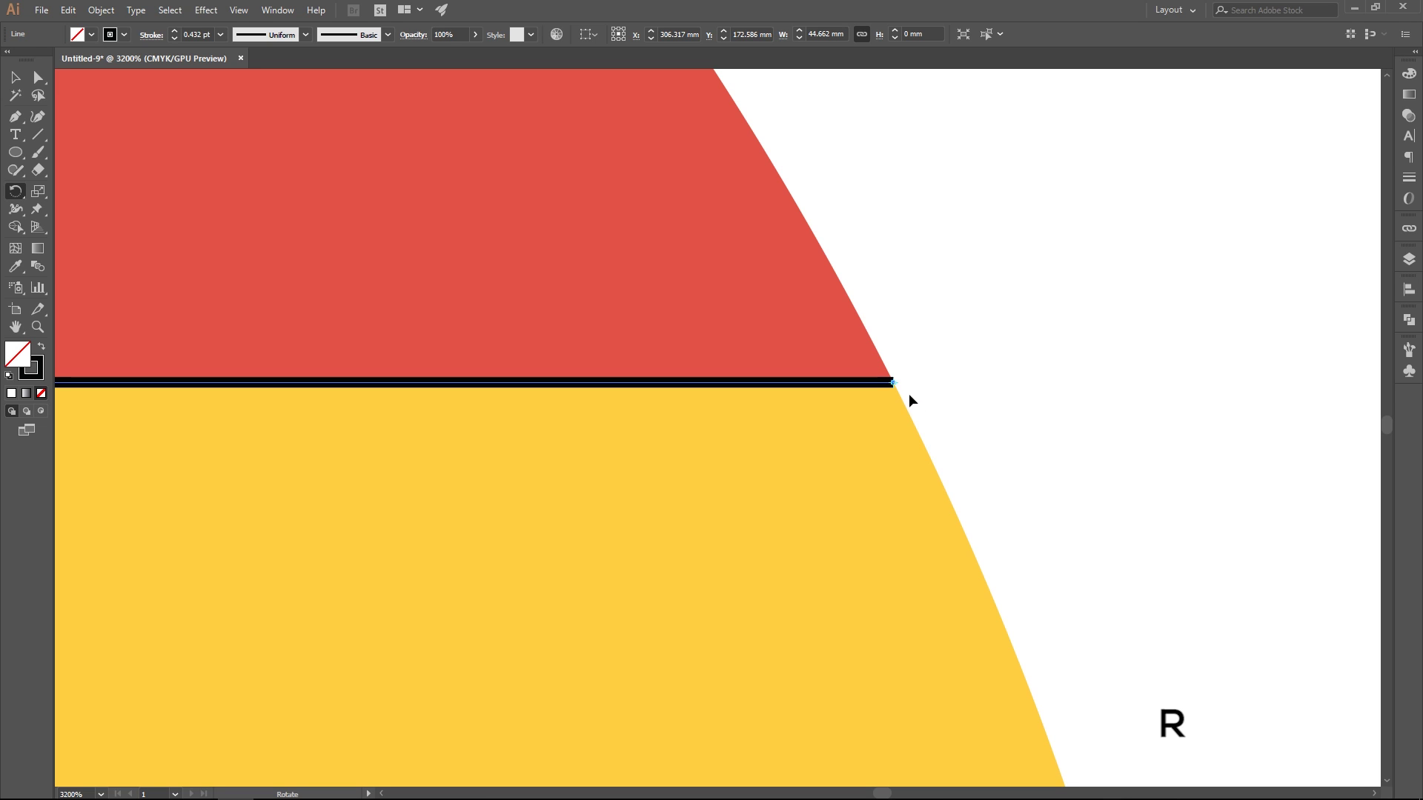
{"action": "left_click", "coordinate": [892, 384]}
{"action": "scroll", "coordinate": [1030, 387], "scroll_direction": "down", "scroll_amount": 3}
{"action": "left_click_drag", "start_coordinate": [1030, 422], "coordinate": [1105, 407]}
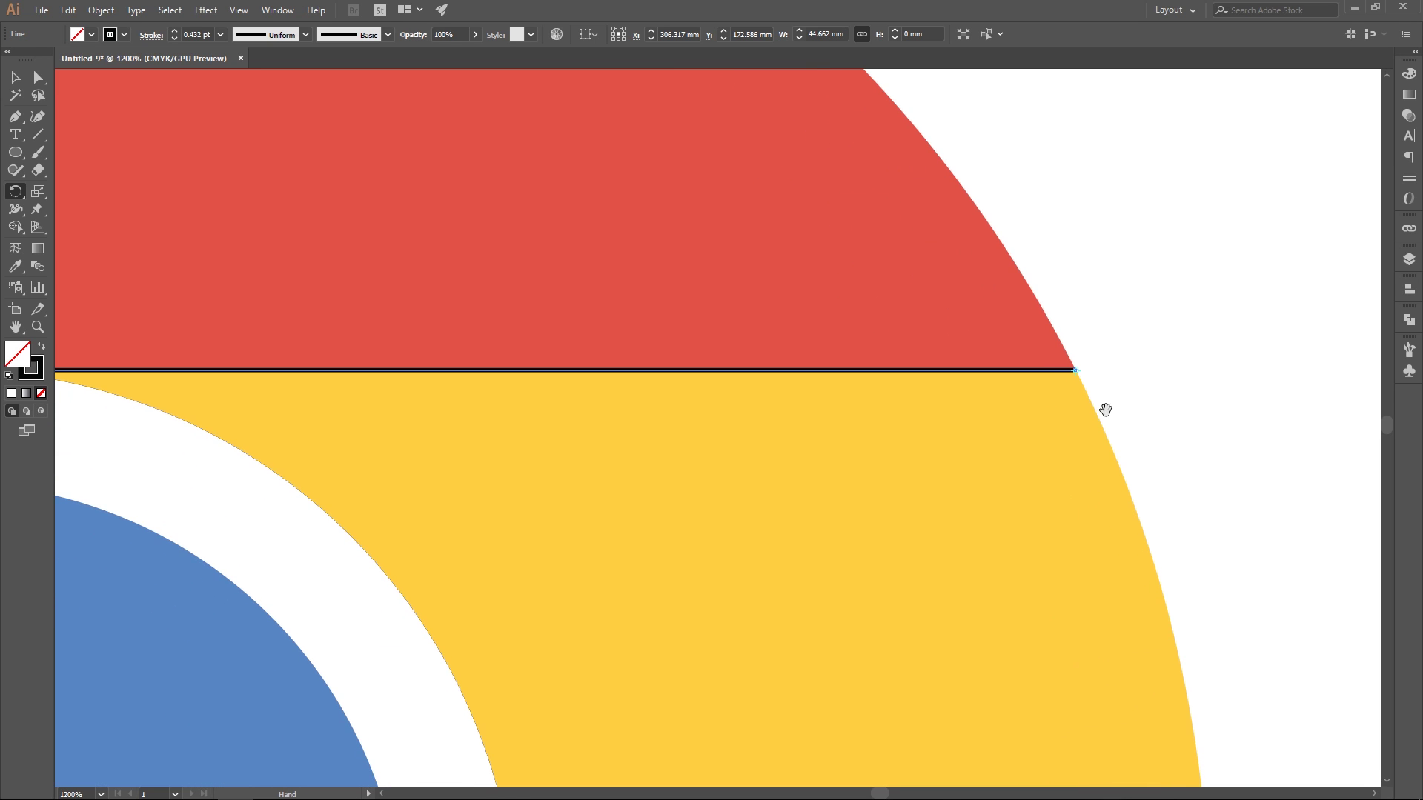
{"action": "left_click", "coordinate": [1075, 370], "text": "alt"}
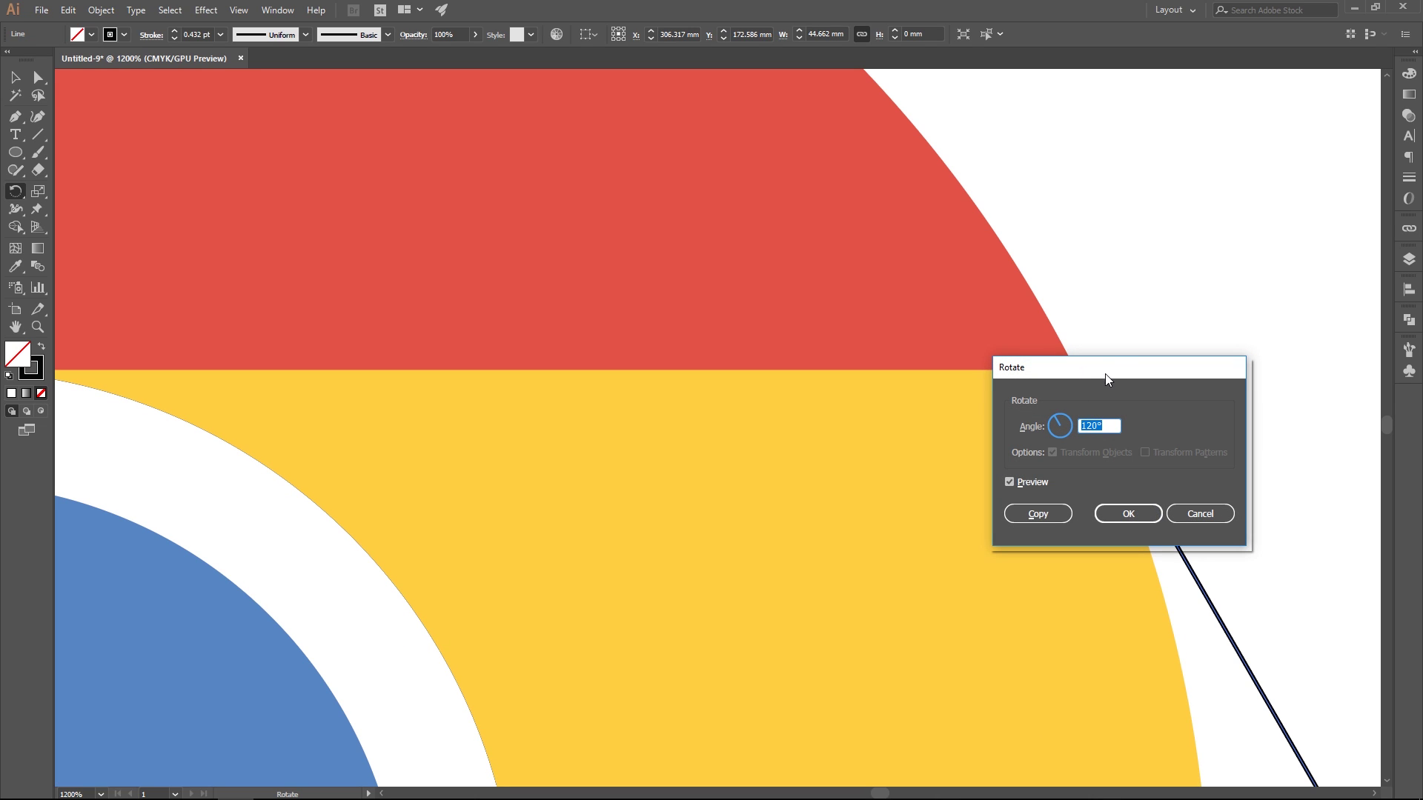
{"action": "left_click_drag", "start_coordinate": [1105, 376], "coordinate": [1244, 287]}
{"action": "type", "text": "15"}
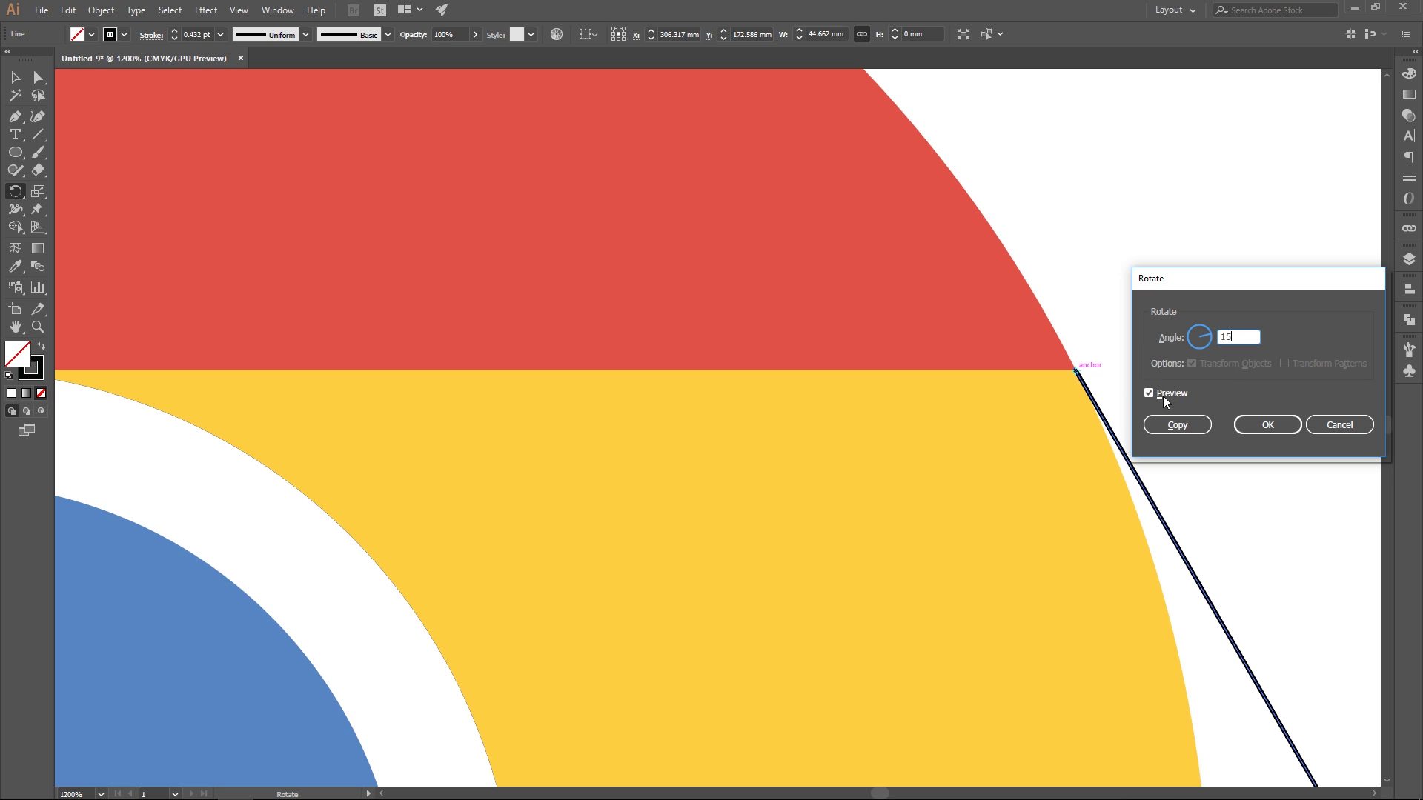
{"action": "left_click", "coordinate": [1148, 393]}
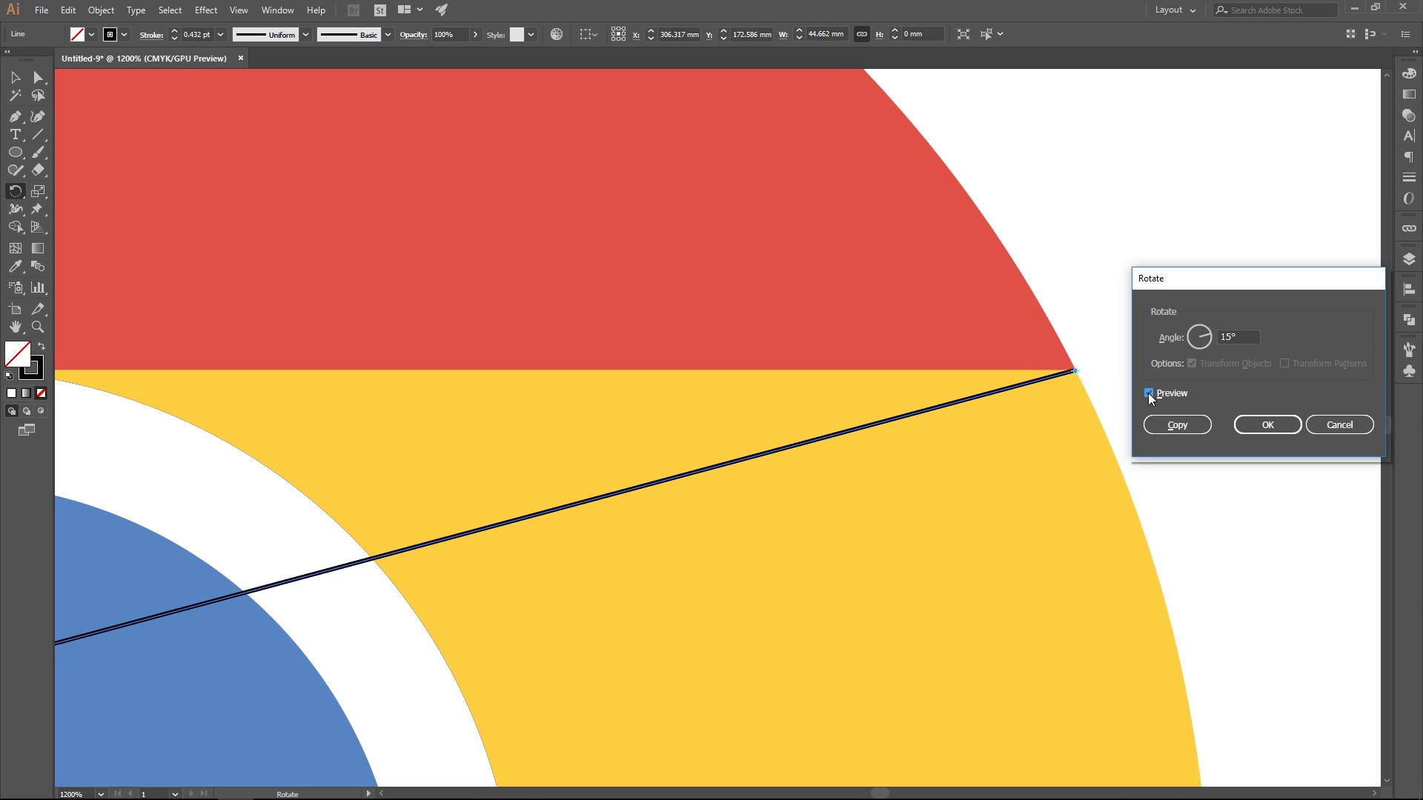
{"action": "left_click", "coordinate": [1149, 393]}
{"action": "left_click", "coordinate": [1149, 392]}
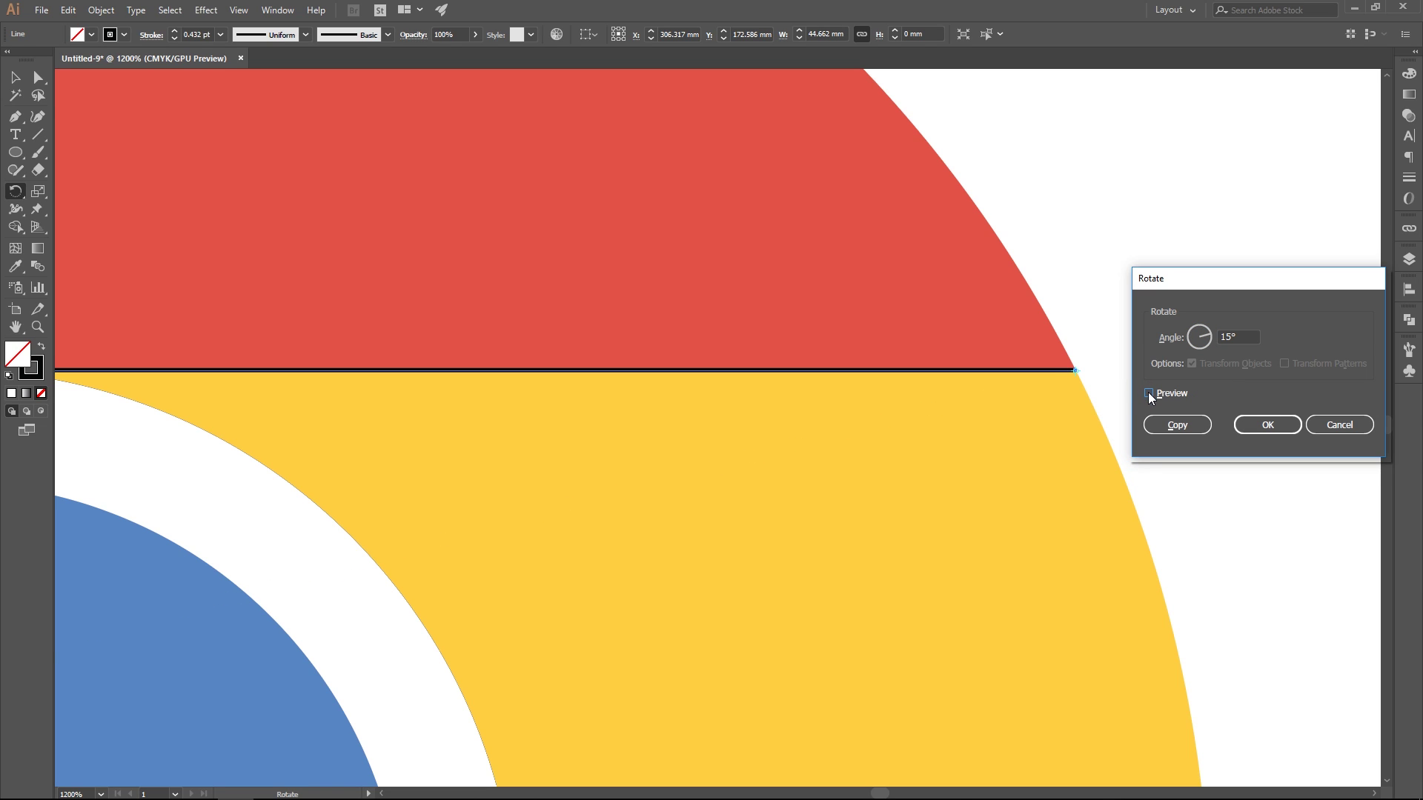
{"action": "left_click", "coordinate": [1148, 393]}
{"action": "left_click", "coordinate": [1178, 425]}
{"action": "left_click_drag", "start_coordinate": [689, 533], "coordinate": [1108, 484]}
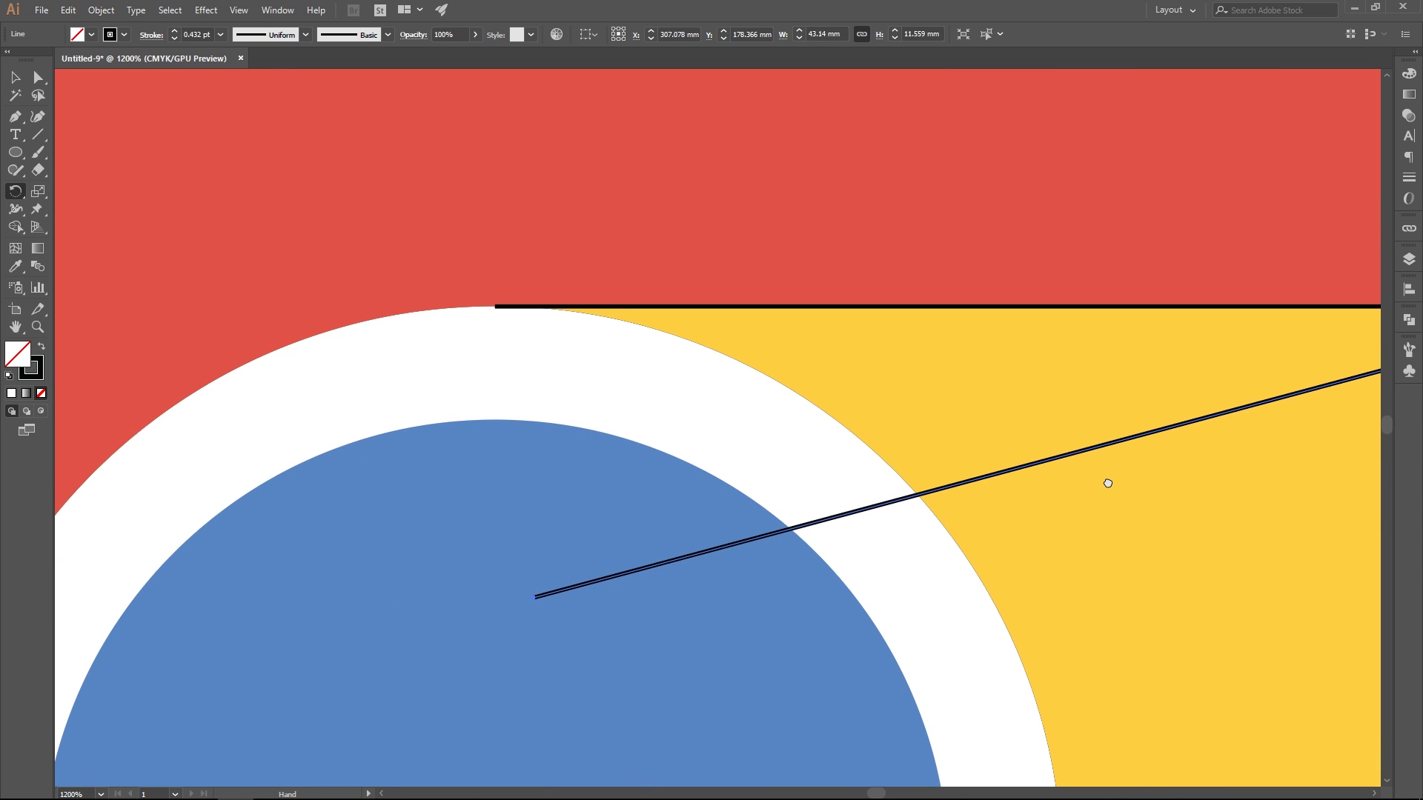
- Draw a pen path joining the rotated line's end to the yellow segment's top corner, closing the triangle
{"action": "key", "text": "p"}
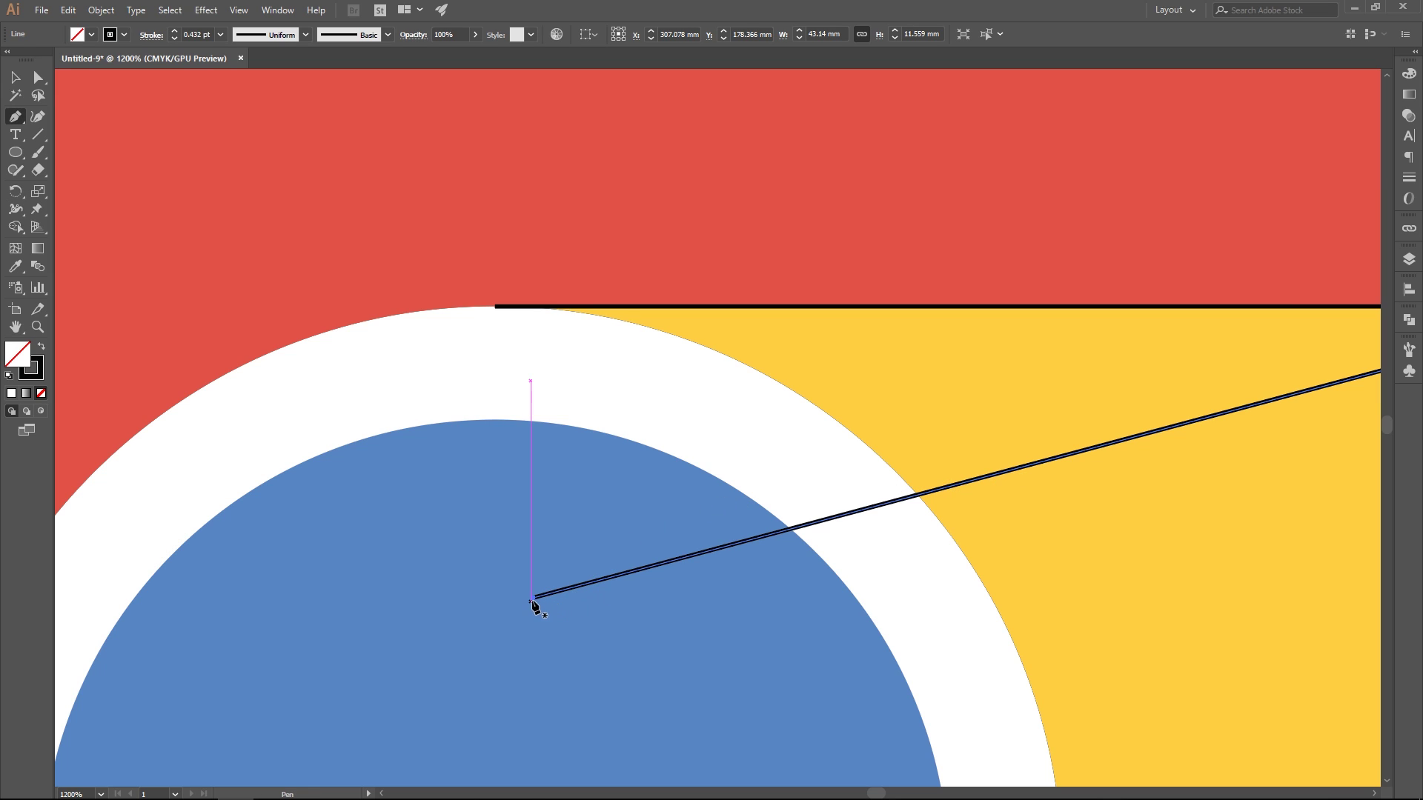
{"action": "left_click_drag", "start_coordinate": [535, 597], "coordinate": [523, 489]}
{"action": "left_click", "coordinate": [495, 306]}
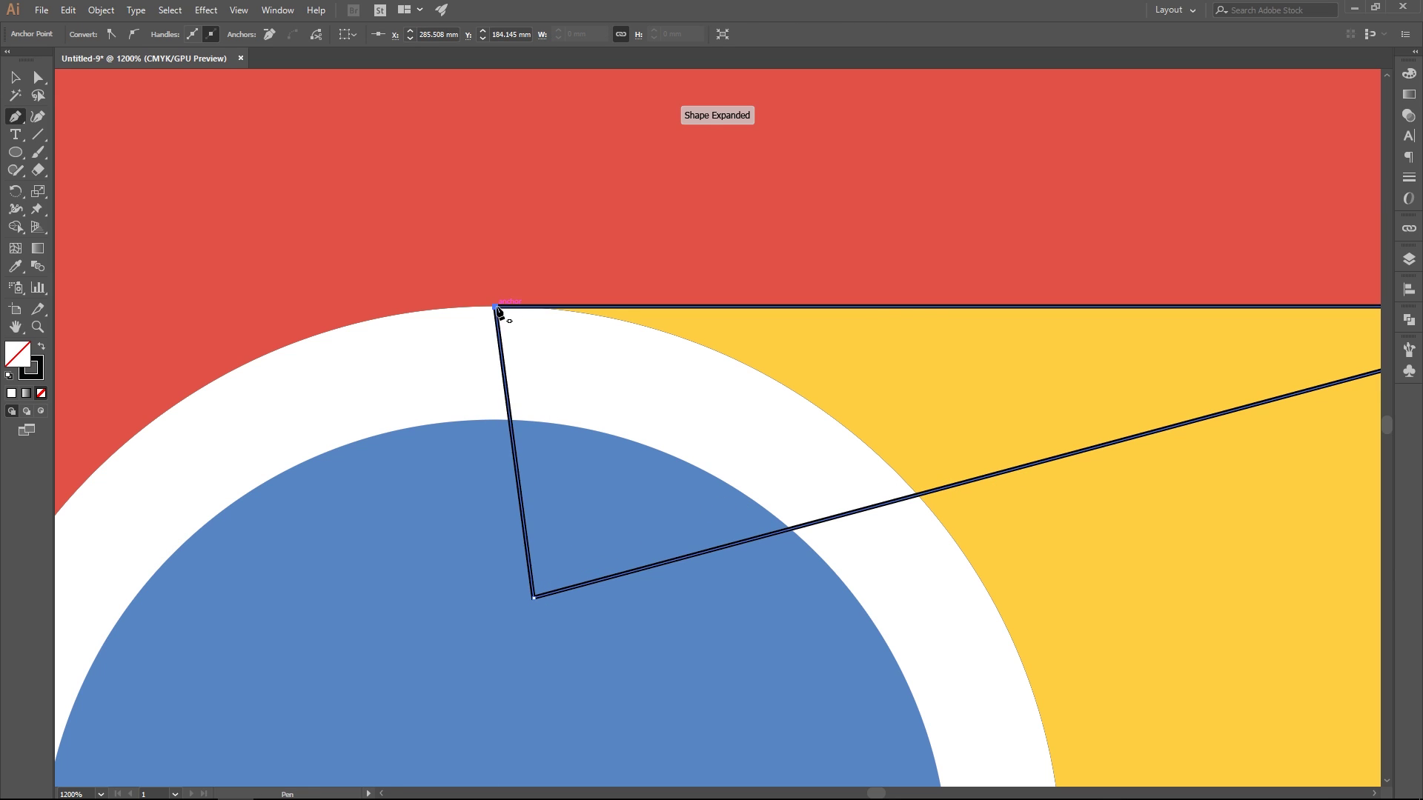
{"action": "key", "text": "v"}
{"action": "key", "text": "ctrl+shift+a"}
{"action": "key", "text": "ctrl+minus"}
{"action": "key", "text": "ctrl+minus"}
{"action": "key", "text": "ctrl+minus"}
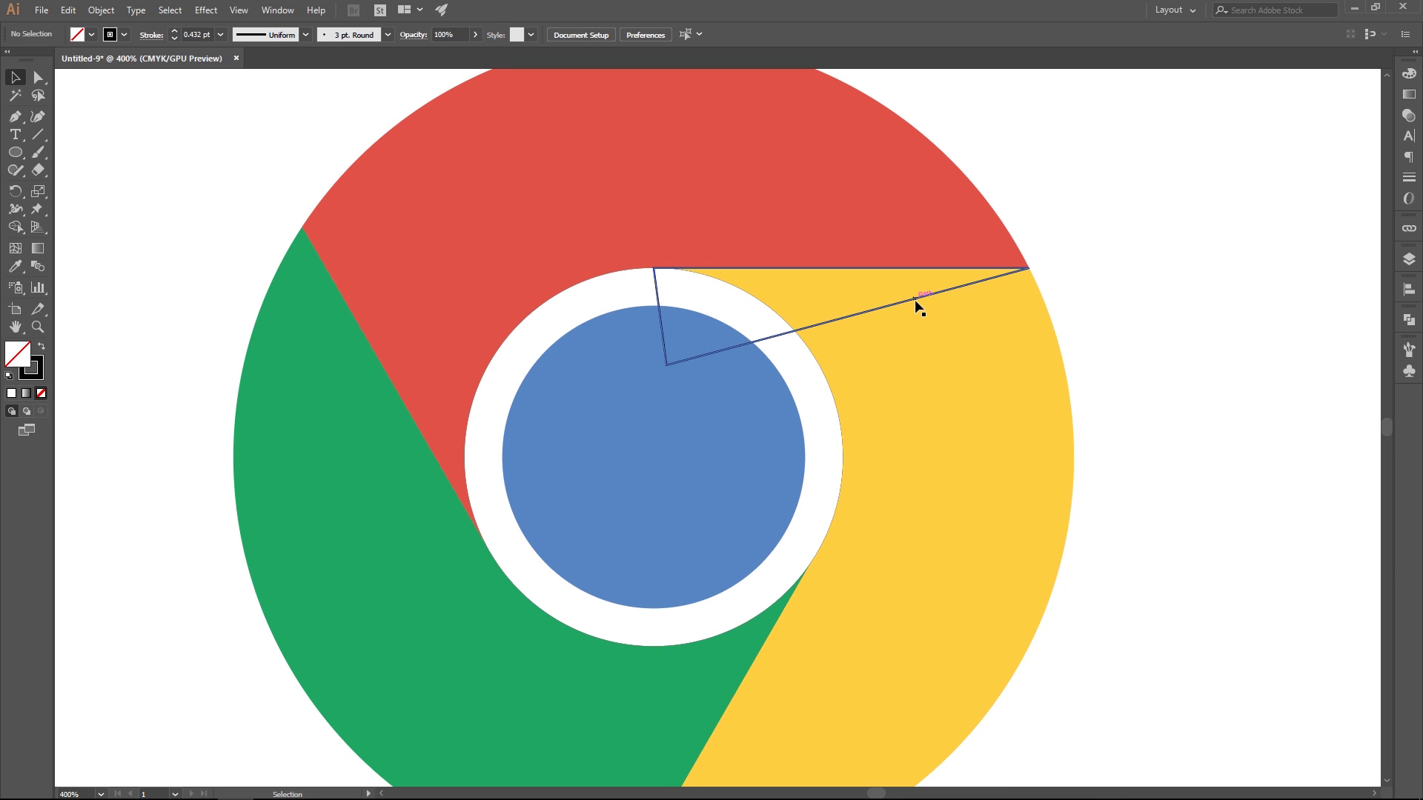
{"action": "left_click", "coordinate": [915, 299]}
- Rotate-copy the triangle 120° around the logo centre and repeat for the third boundary
{"action": "key", "text": "r"}
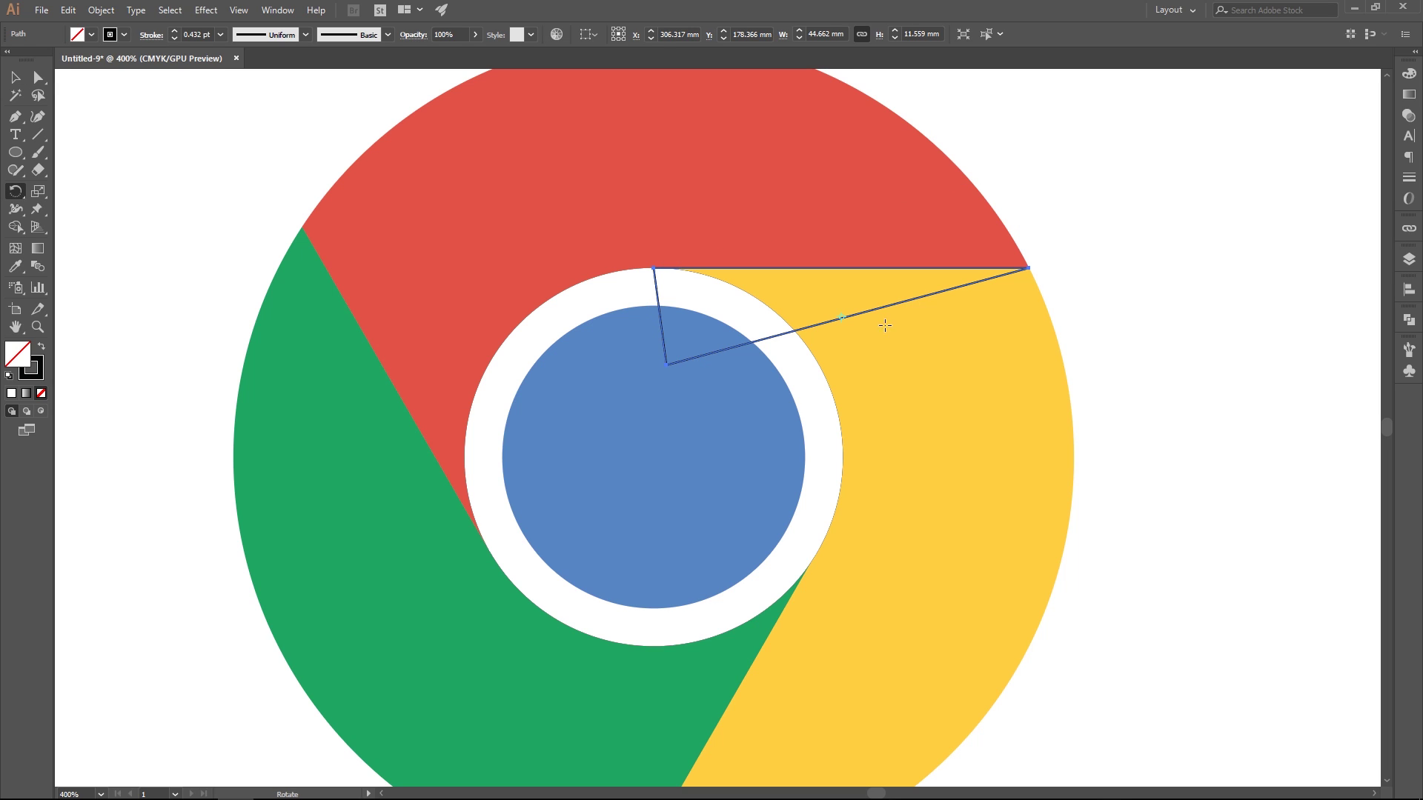
{"action": "left_click", "coordinate": [653, 457], "text": "alt"}
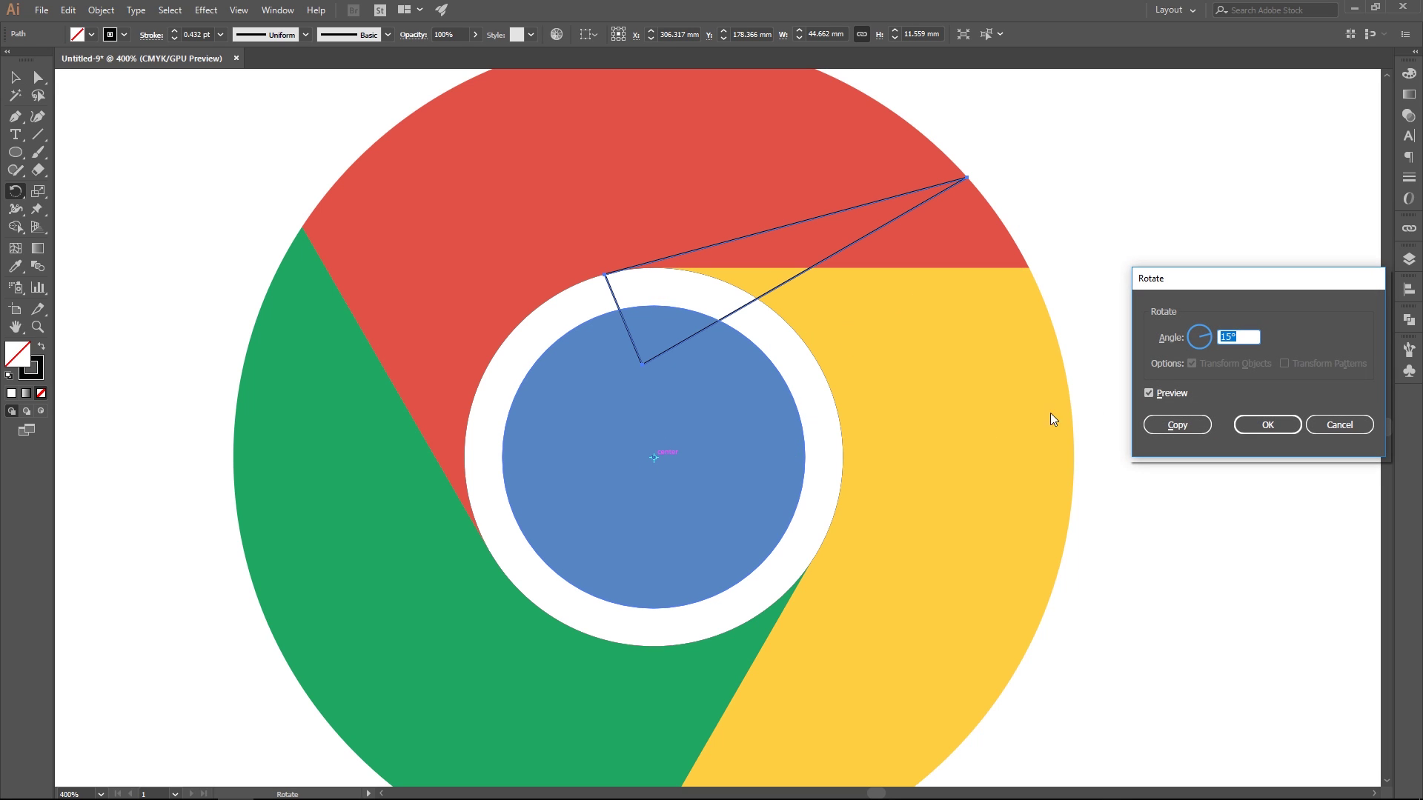
{"action": "type", "text": "120"}
{"action": "left_click", "coordinate": [1153, 394]}
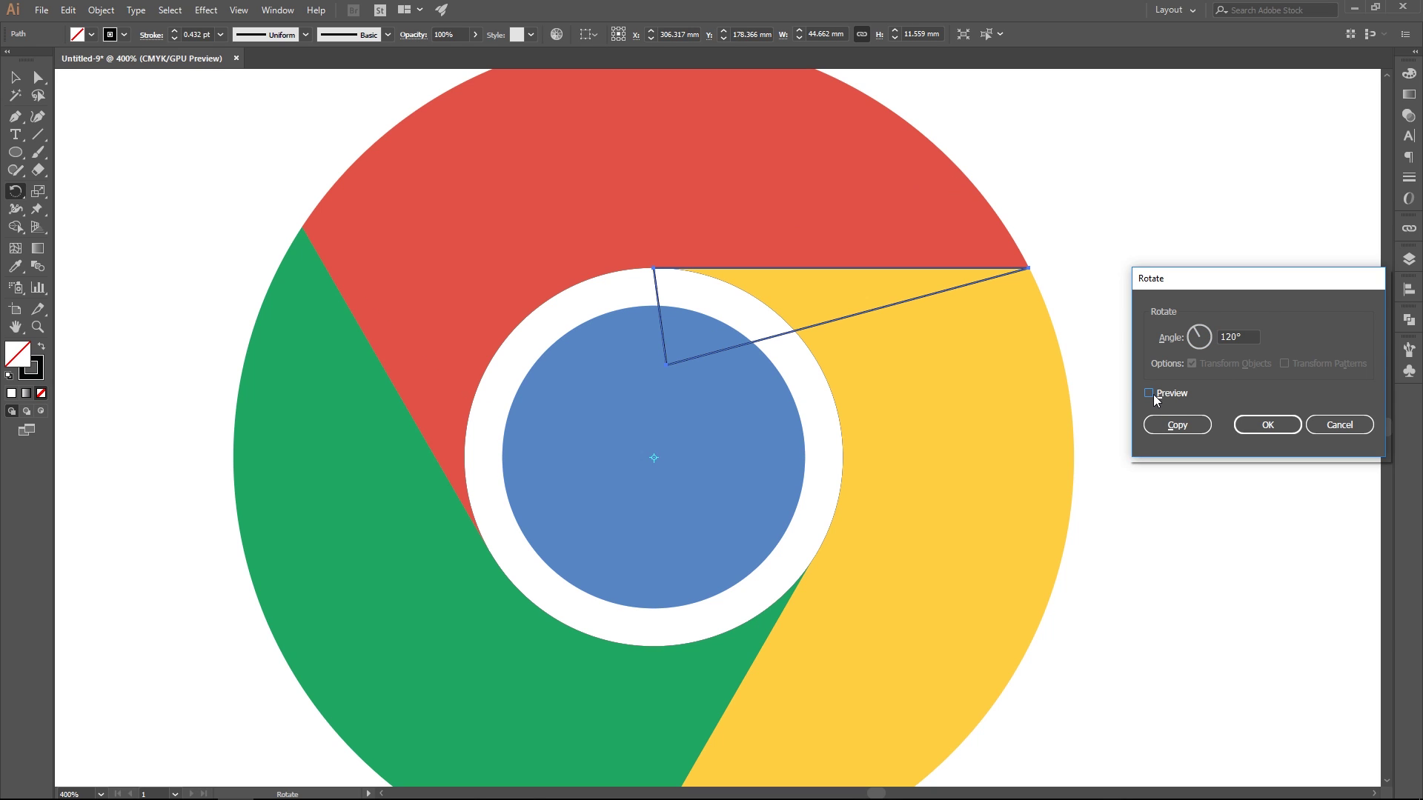
{"action": "left_click", "coordinate": [1151, 394]}
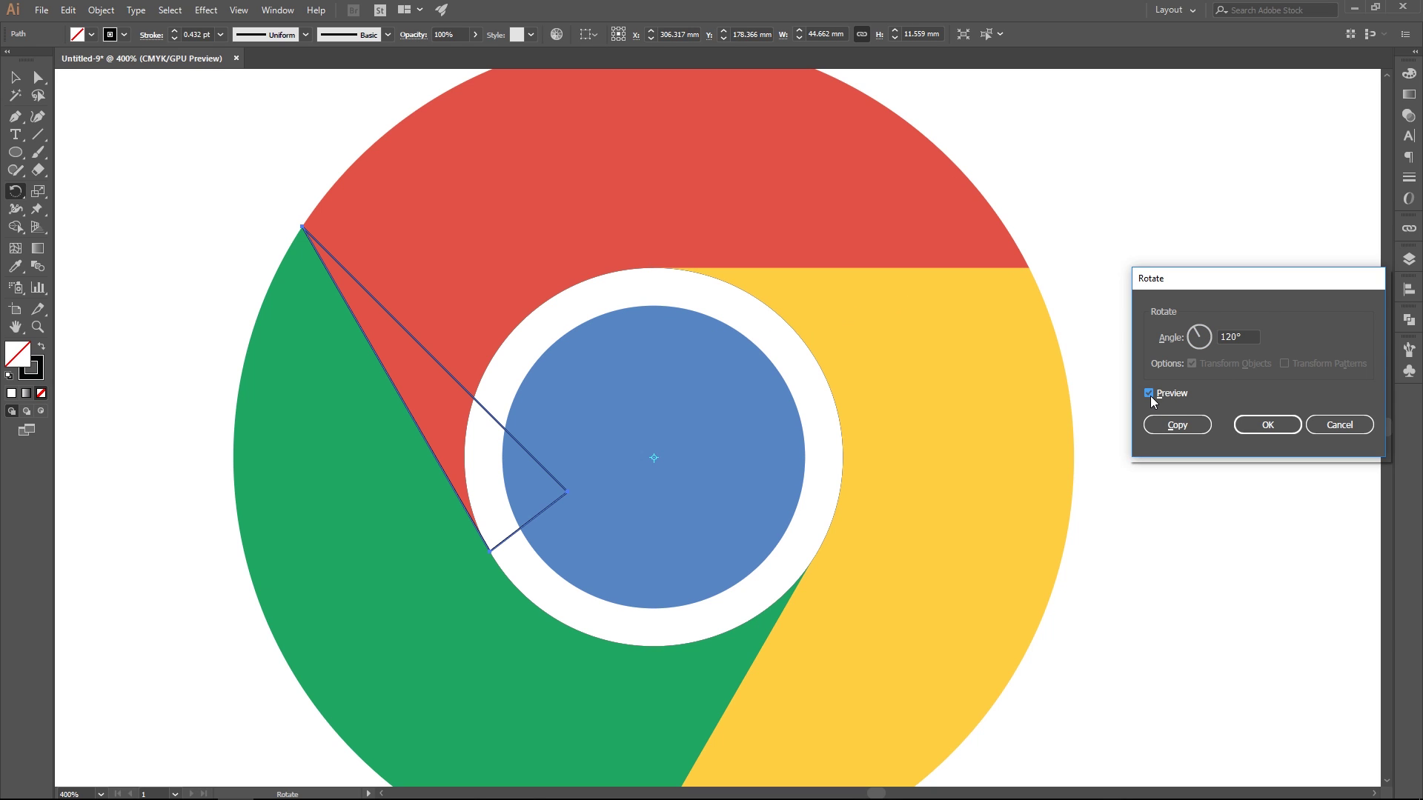
{"action": "left_click", "coordinate": [1176, 424]}
{"action": "scroll", "coordinate": [1073, 425], "scroll_direction": "down", "scroll_amount": 3}
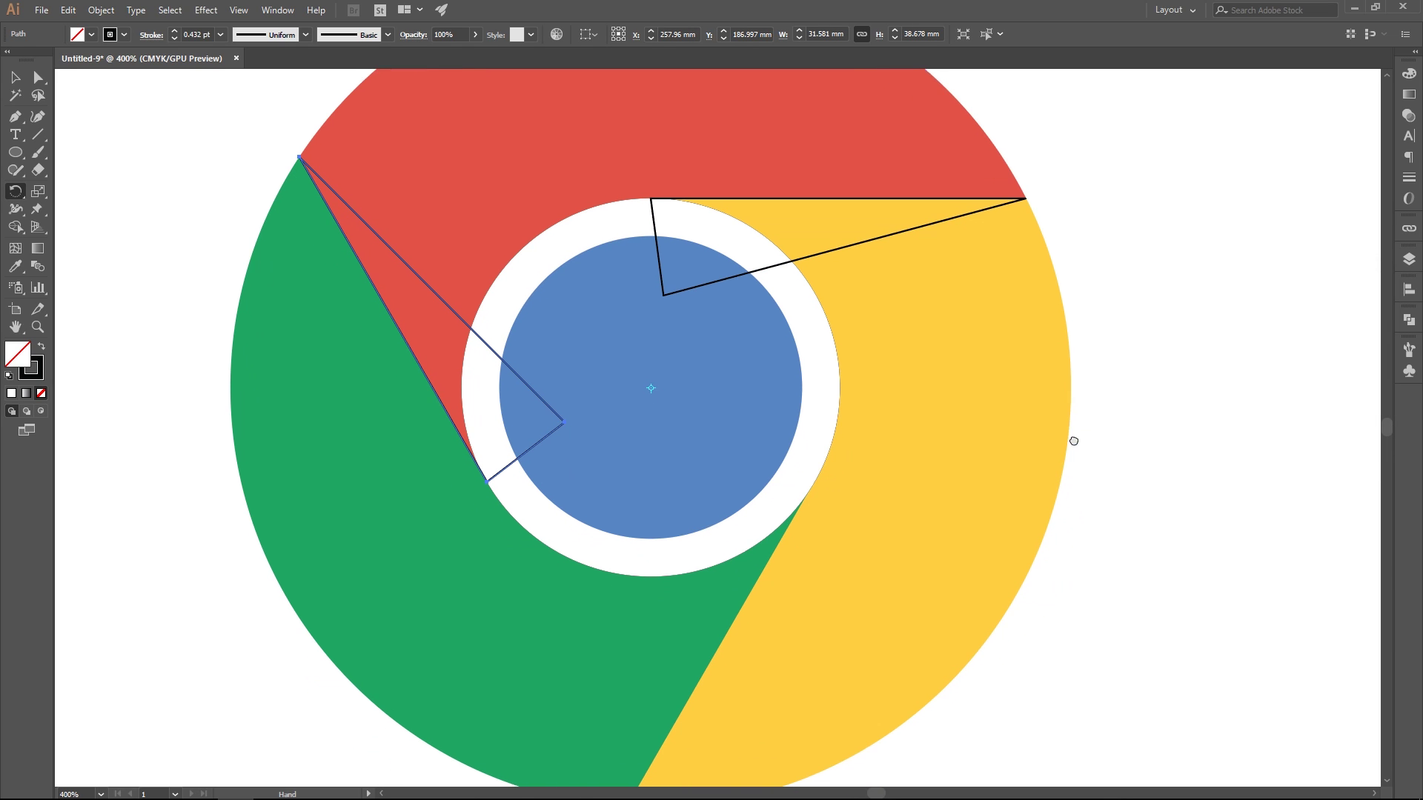
{"action": "key", "text": "ctrl+d"}
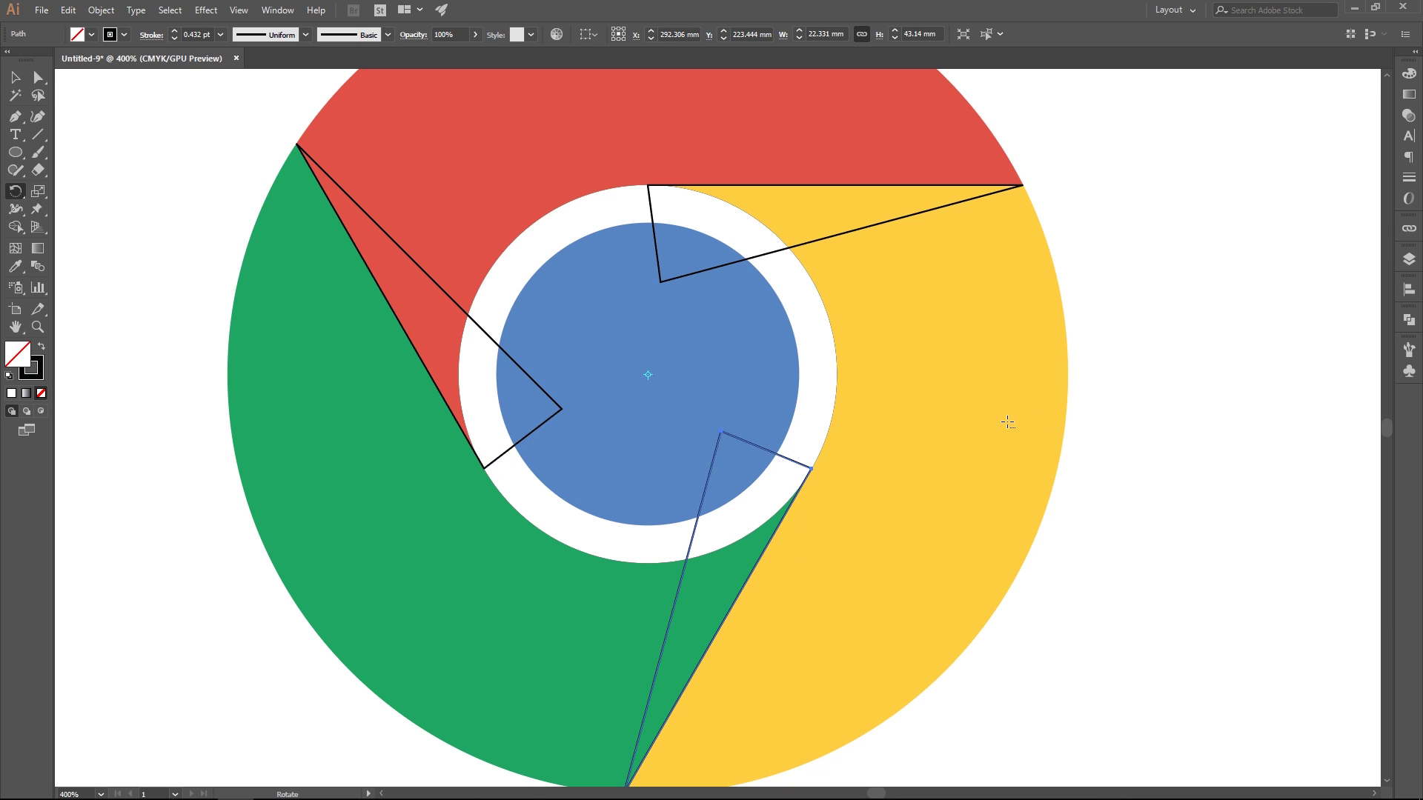
{"action": "scroll", "coordinate": [1008, 419], "scroll_direction": "down", "scroll_amount": 1}
{"action": "left_click_drag", "start_coordinate": [1017, 413], "coordinate": [936, 471]}
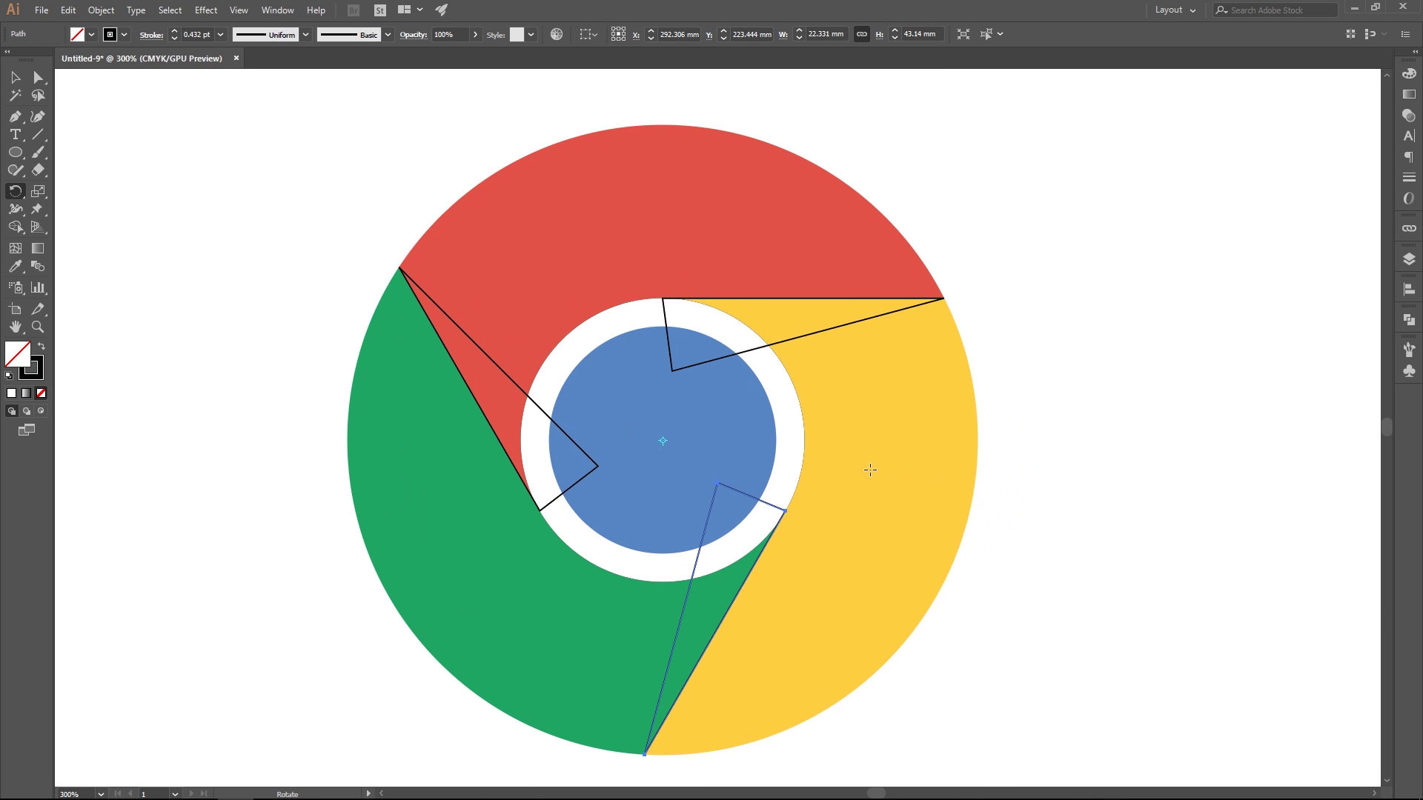
- Fill the first triangle with the green segment's colour and darken it by raising its black amount
{"action": "key", "text": "v"}
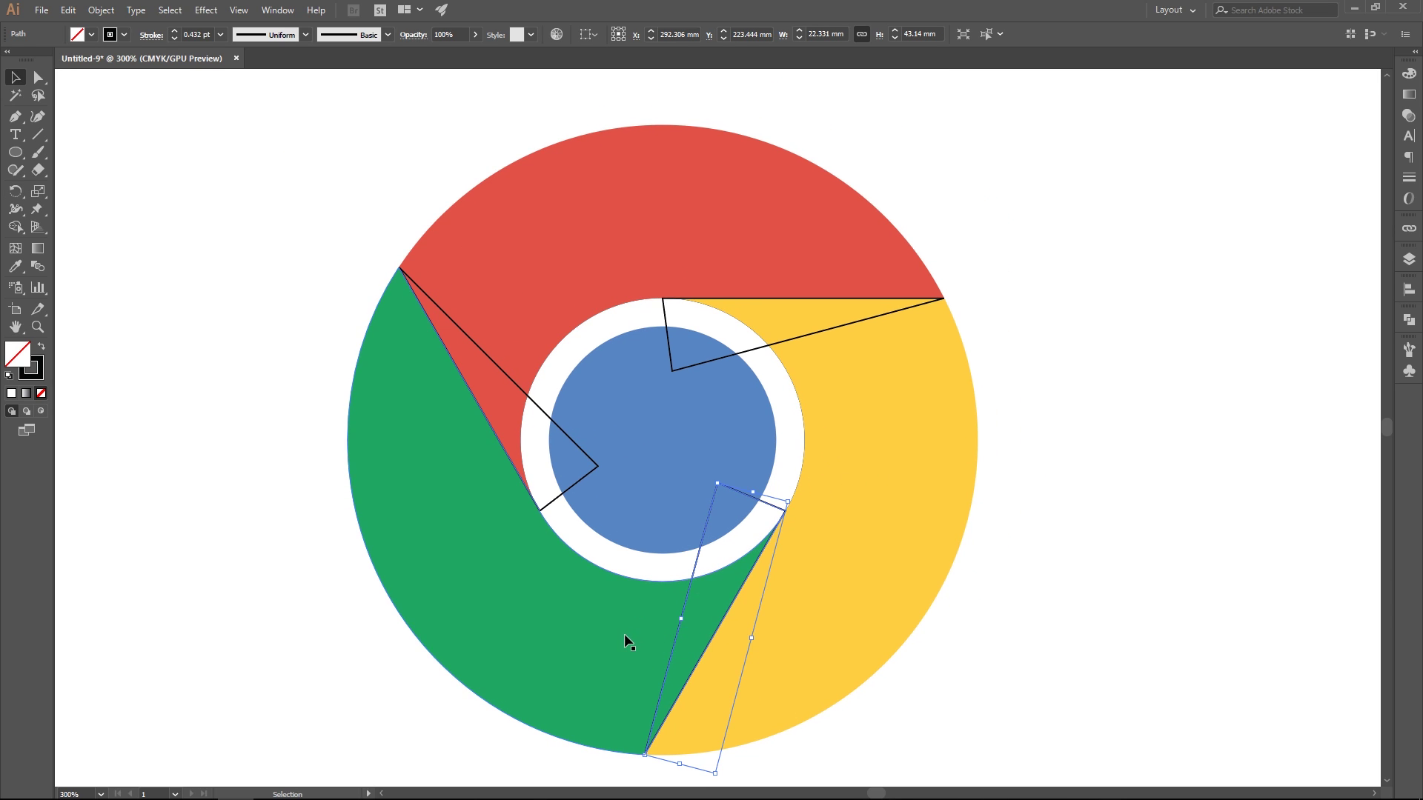
{"action": "key", "text": "i"}
{"action": "left_click", "coordinate": [617, 630]}
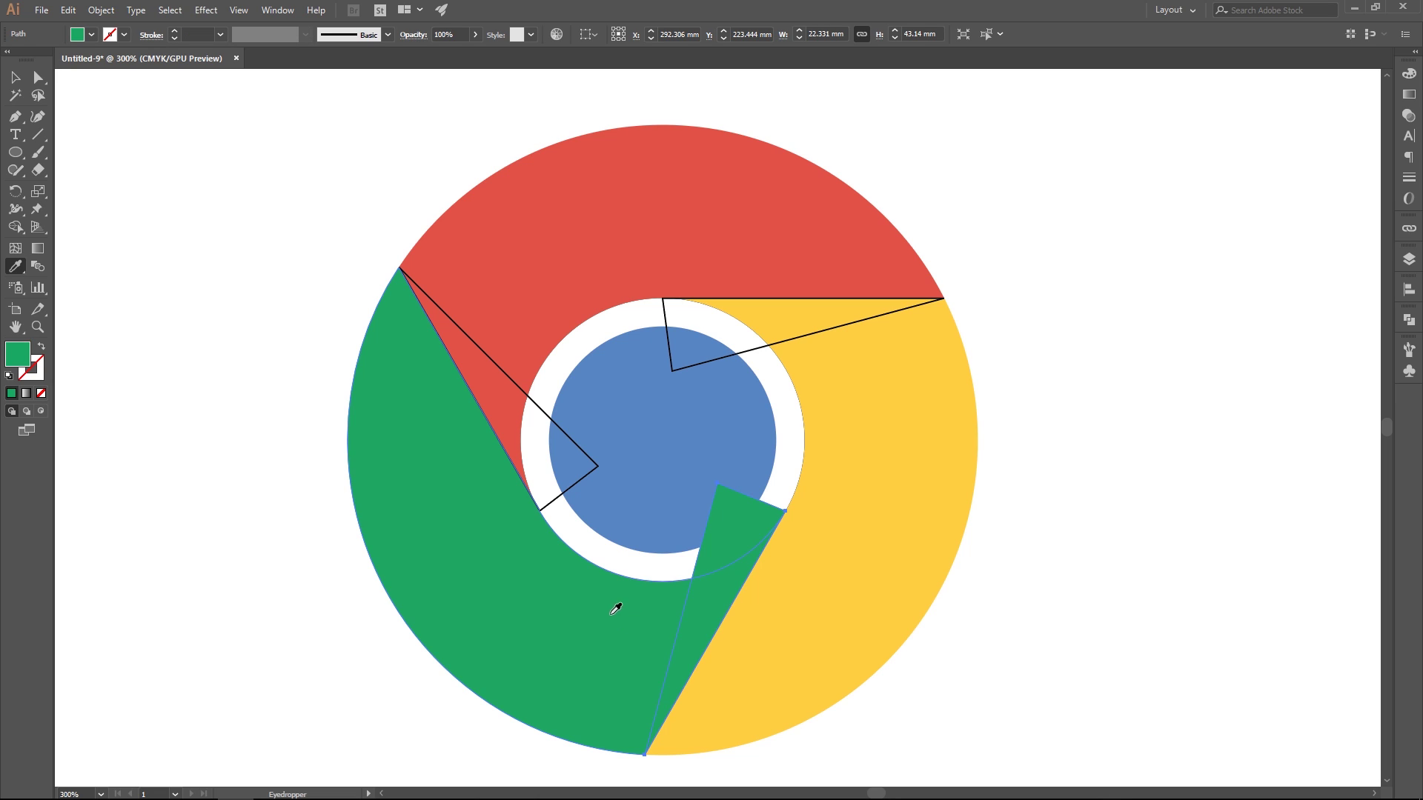
{"action": "left_click", "coordinate": [1408, 73]}
{"action": "left_click", "coordinate": [1362, 146]}
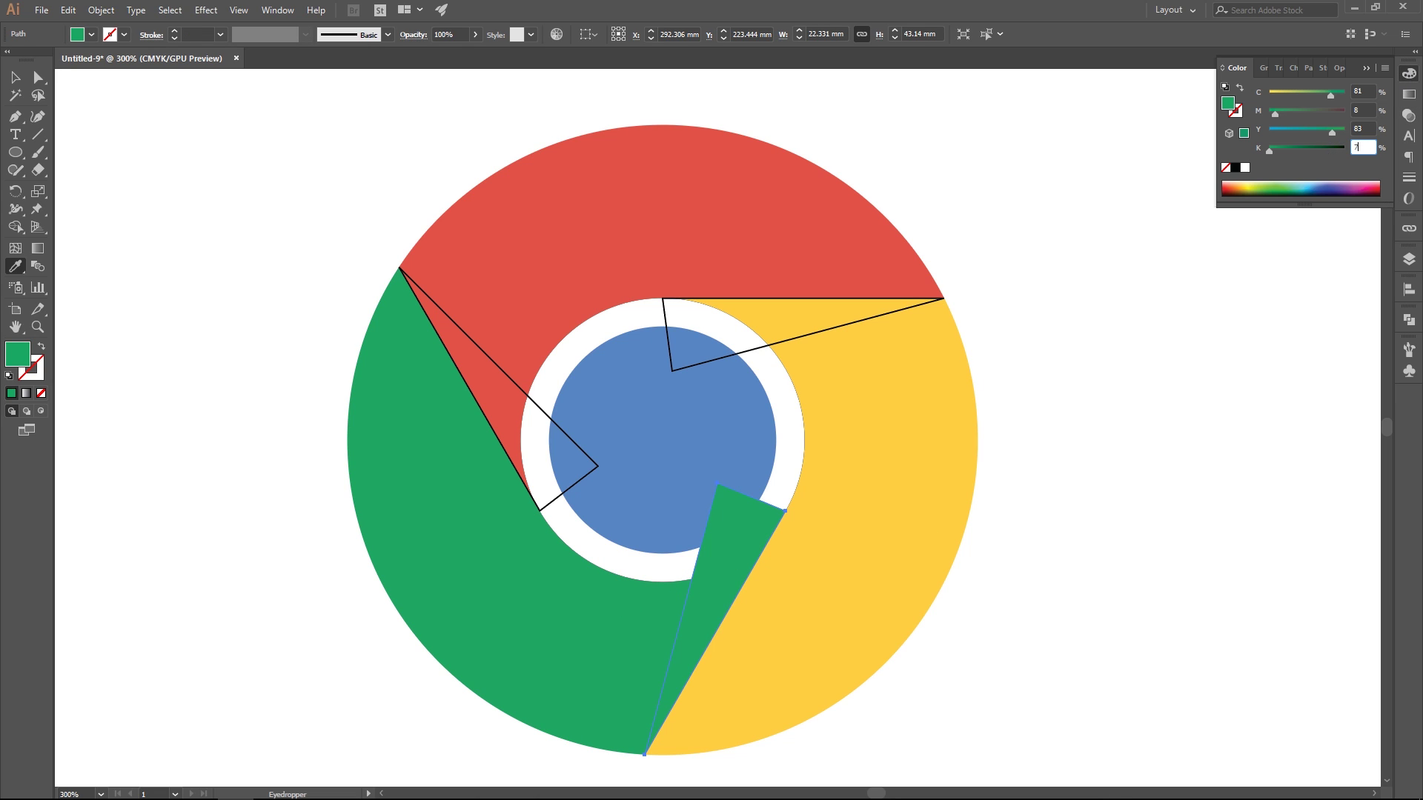
{"action": "key", "text": "v"}
- Give the red/green triangle the red fill and the red/yellow triangle the yellow fill with K 7
{"action": "left_click", "coordinate": [593, 470]}
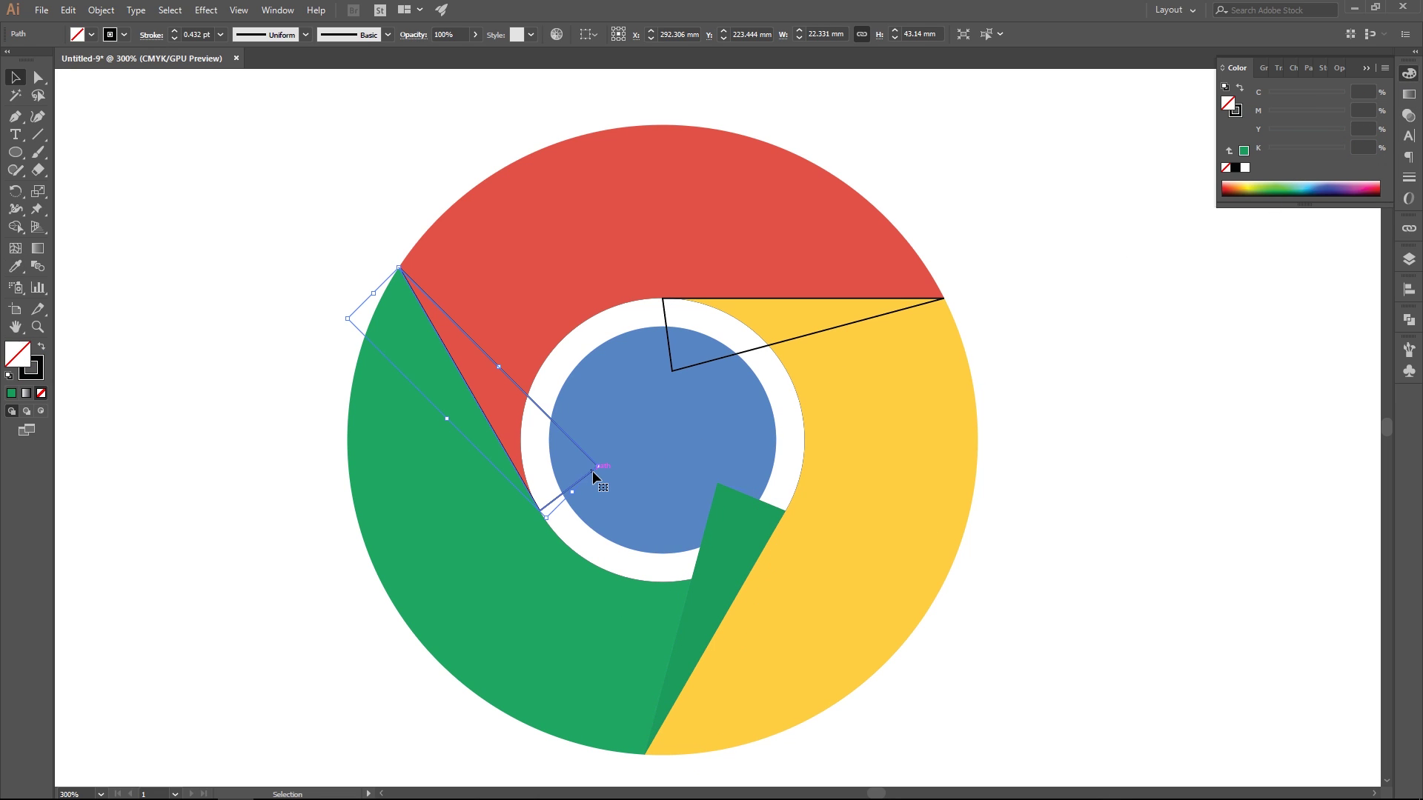
{"action": "key", "text": "i"}
{"action": "left_click", "coordinate": [565, 321]}
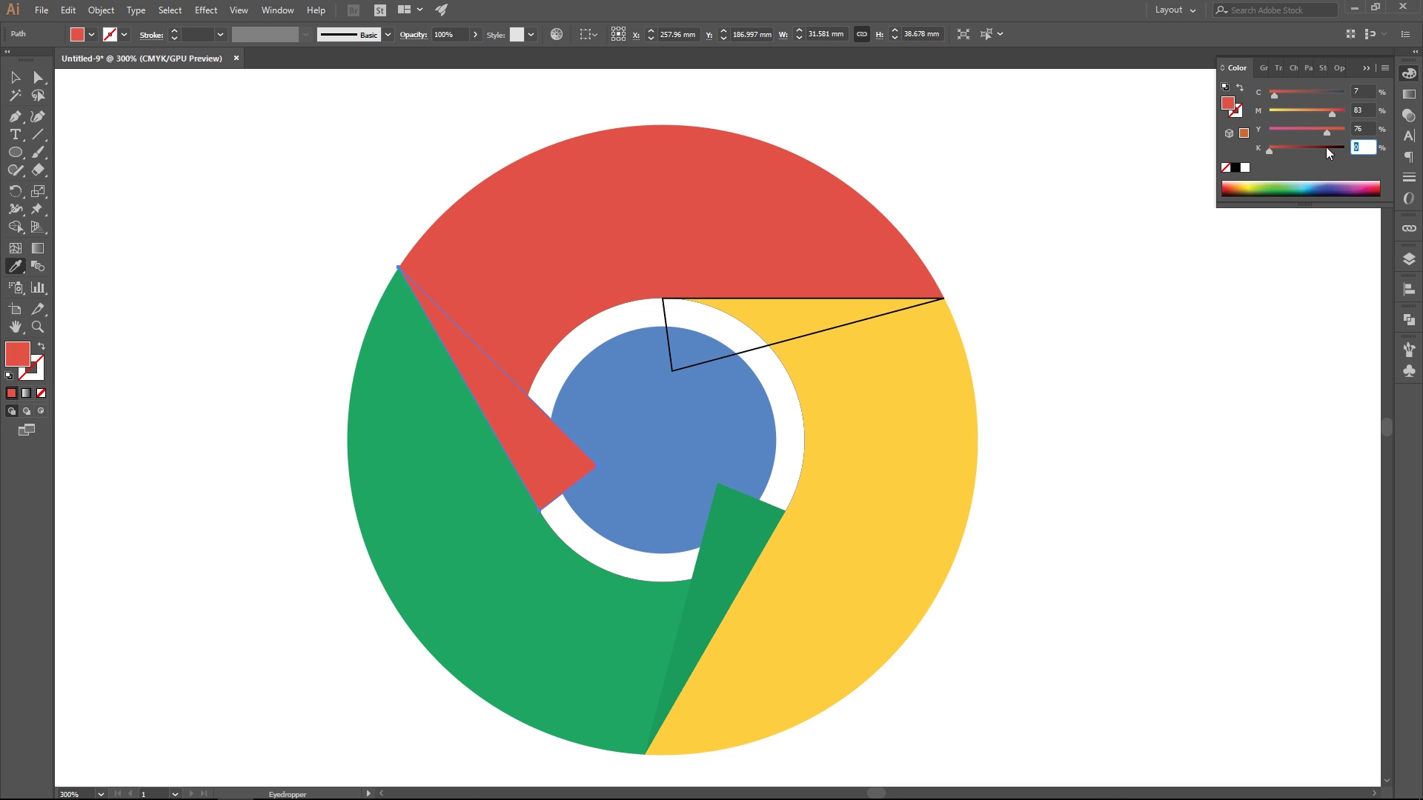
{"action": "key", "text": "v"}
{"action": "left_click", "coordinate": [880, 315]}
{"action": "key", "text": "i"}
{"action": "left_click", "coordinate": [889, 391]}
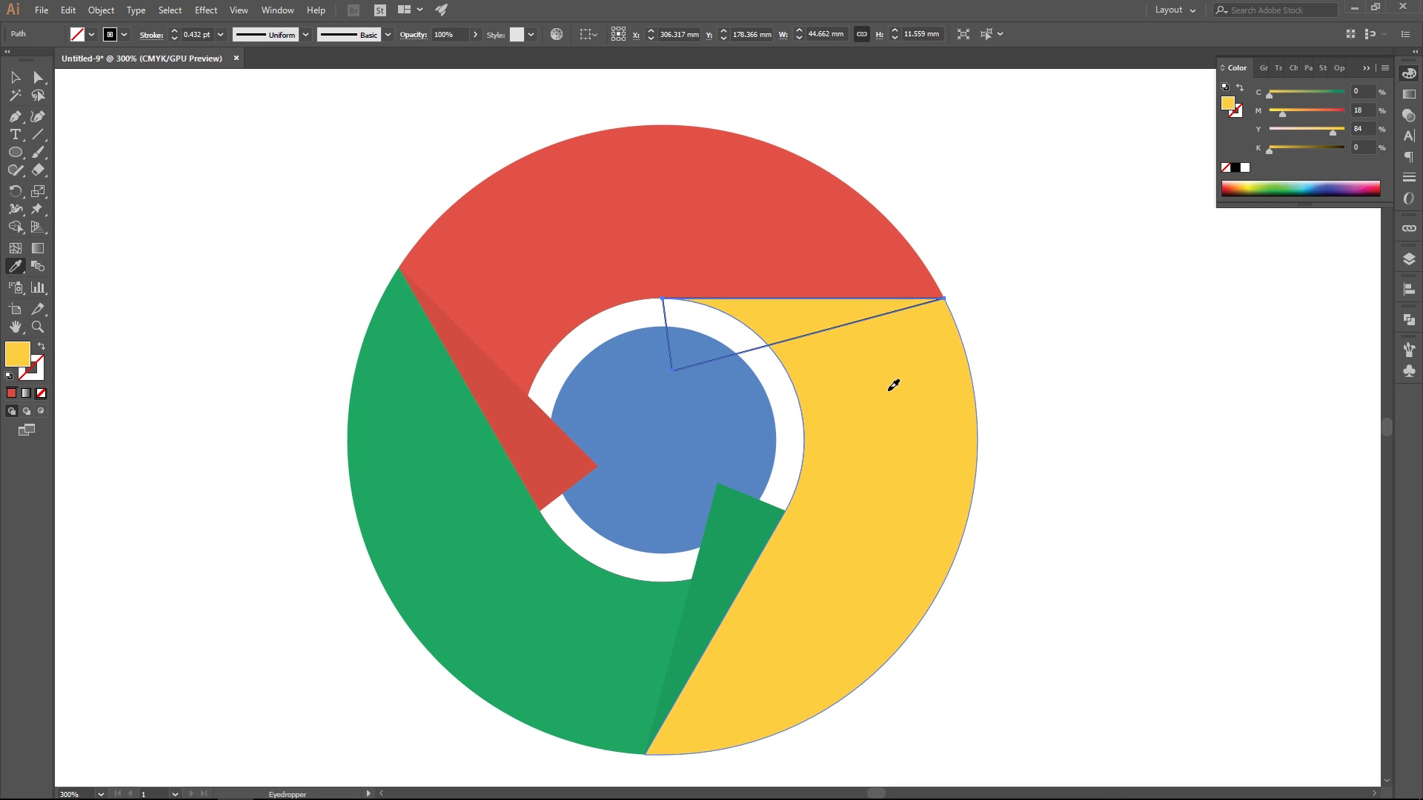
{"action": "double_click", "coordinate": [1362, 148]}
{"action": "type", "text": "7"}
{"action": "key", "text": "Return"}
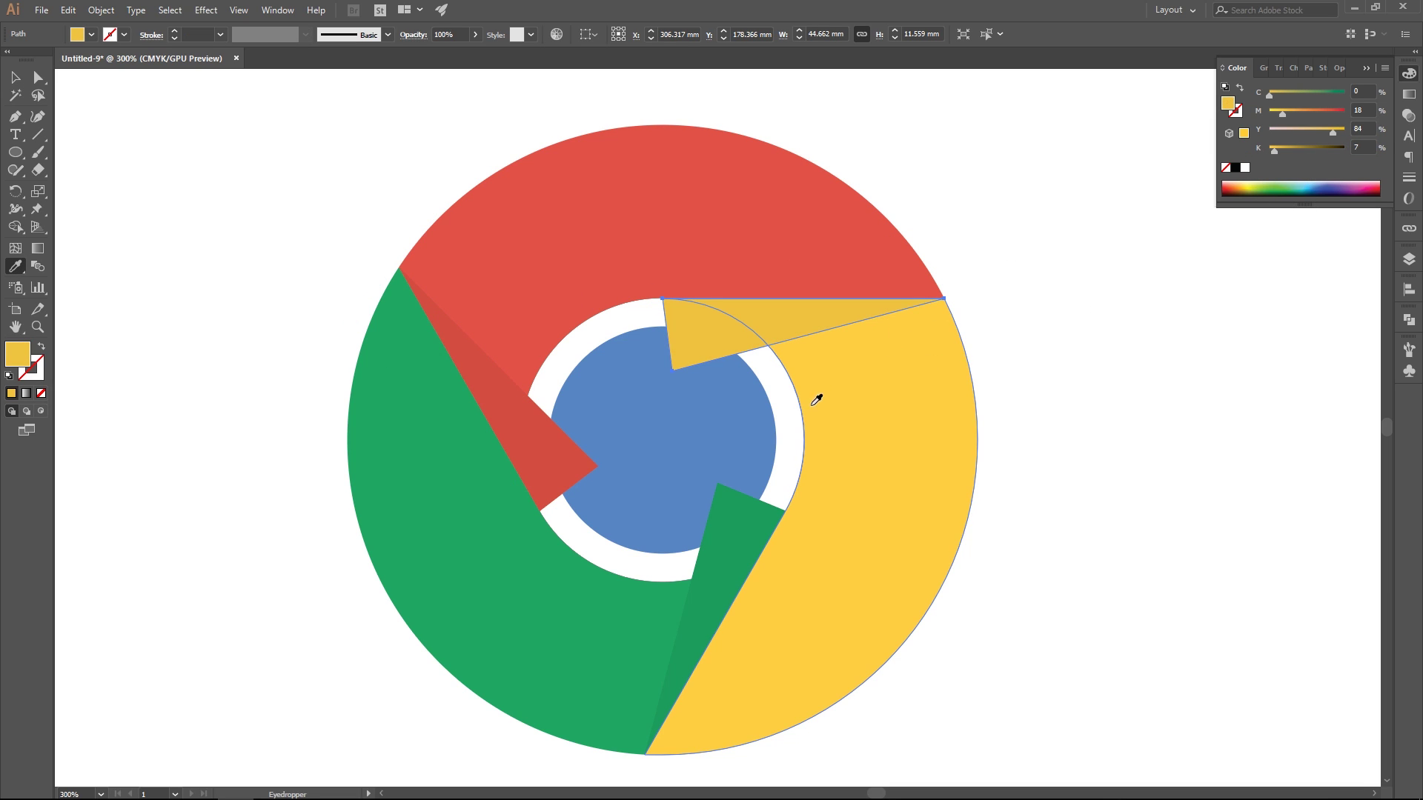
- Group the three shadow triangles and send them behind the blue centre and white ring
{"action": "key", "text": "v"}
{"action": "left_click", "coordinate": [722, 572], "text": "shift"}
{"action": "left_click", "coordinate": [528, 457], "text": "shift"}
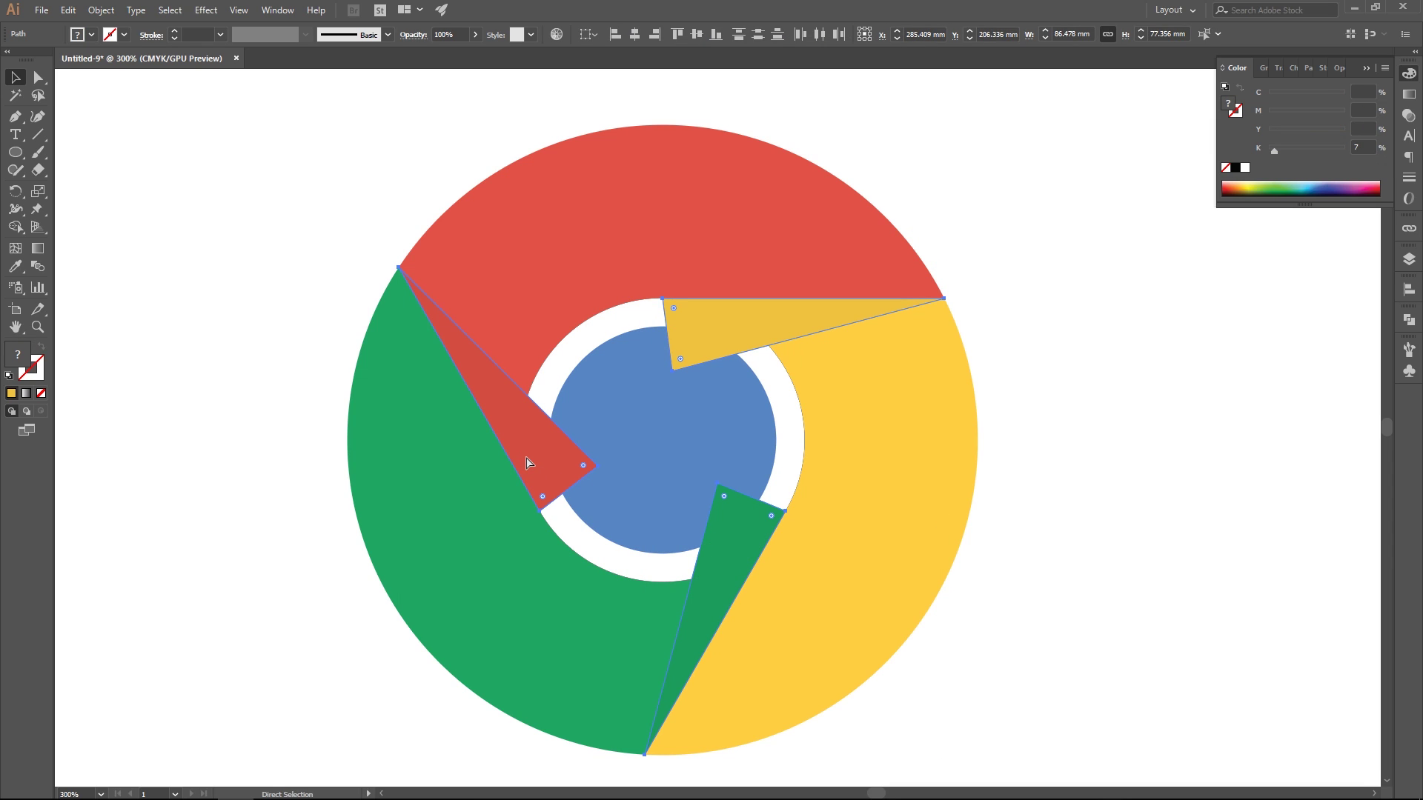
{"action": "key", "text": "ctrl+g"}
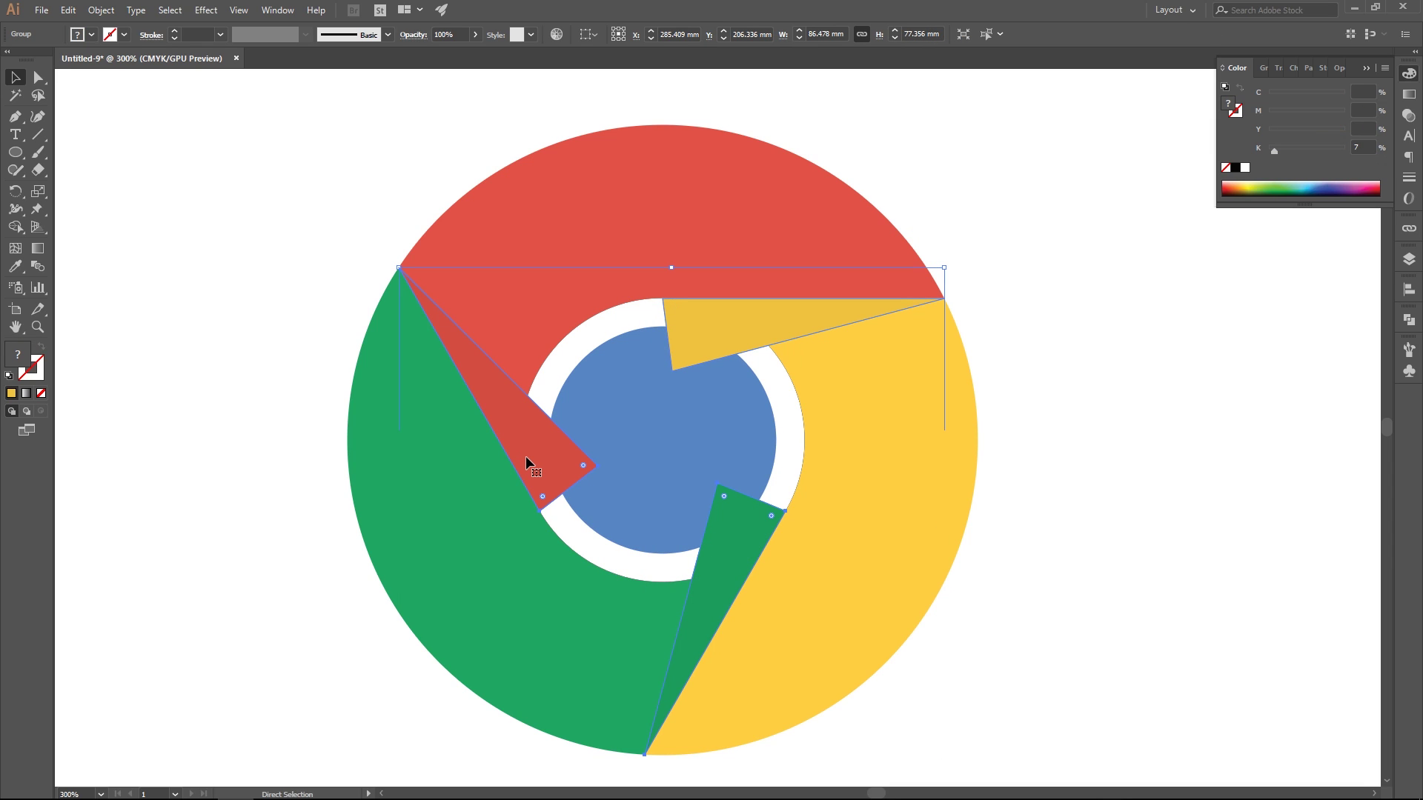
{"action": "key", "text": "ctrl+bracketleft"}
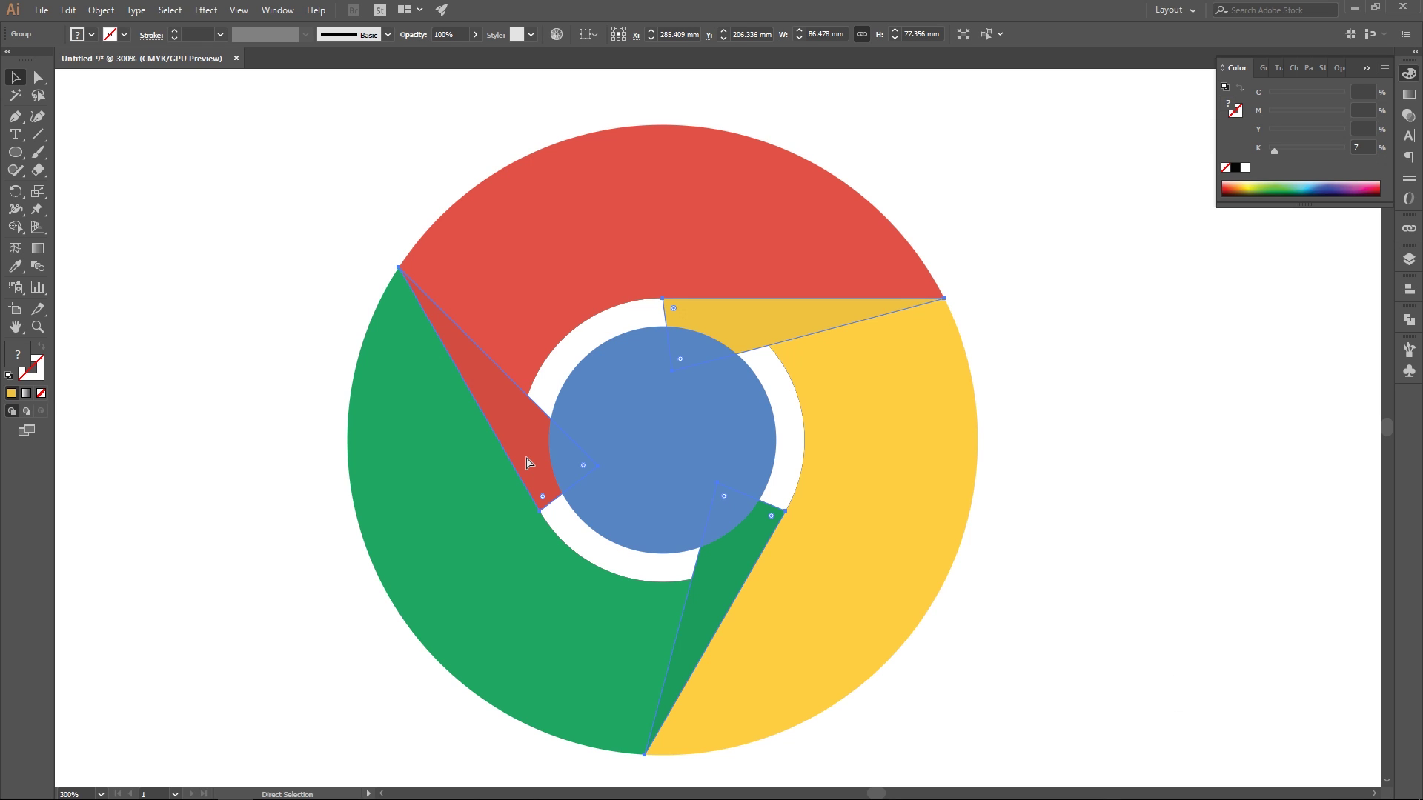
{"action": "key", "text": "ctrl+bracketleft"}
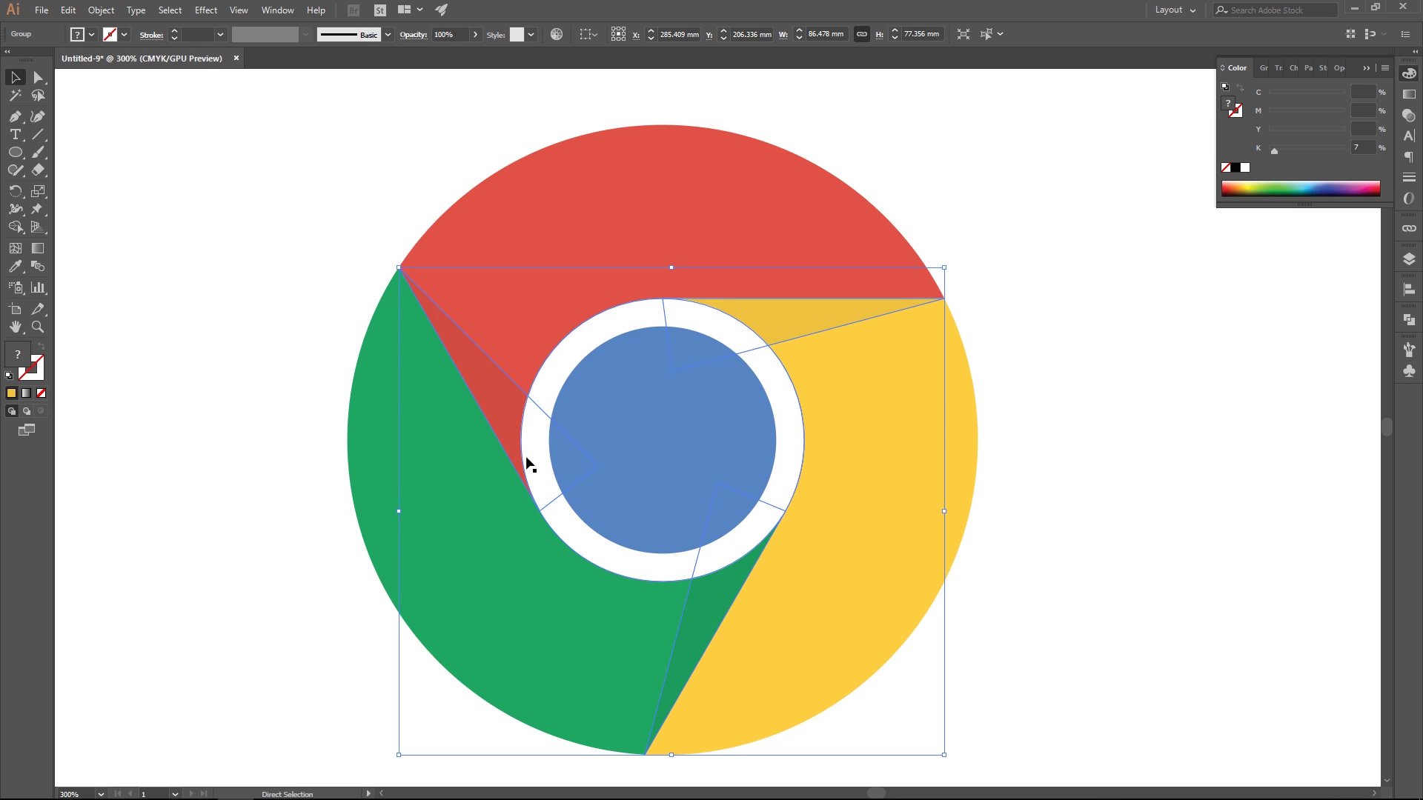
{"action": "left_click", "coordinate": [1116, 503]}
{"action": "scroll", "coordinate": [1127, 497], "scroll_direction": "down", "scroll_amount": 2}
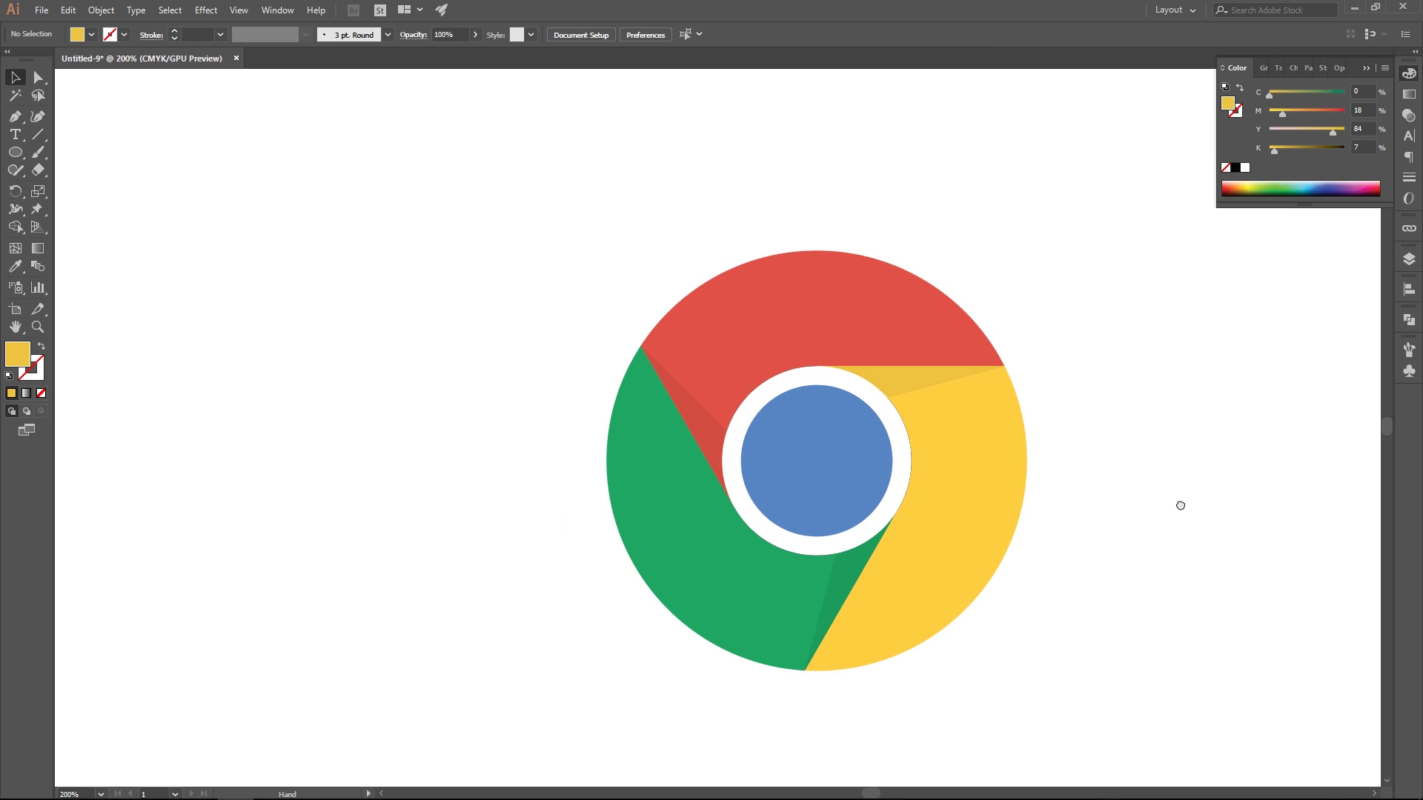
{"action": "scroll", "coordinate": [1037, 481], "scroll_direction": "down", "scroll_amount": 1}
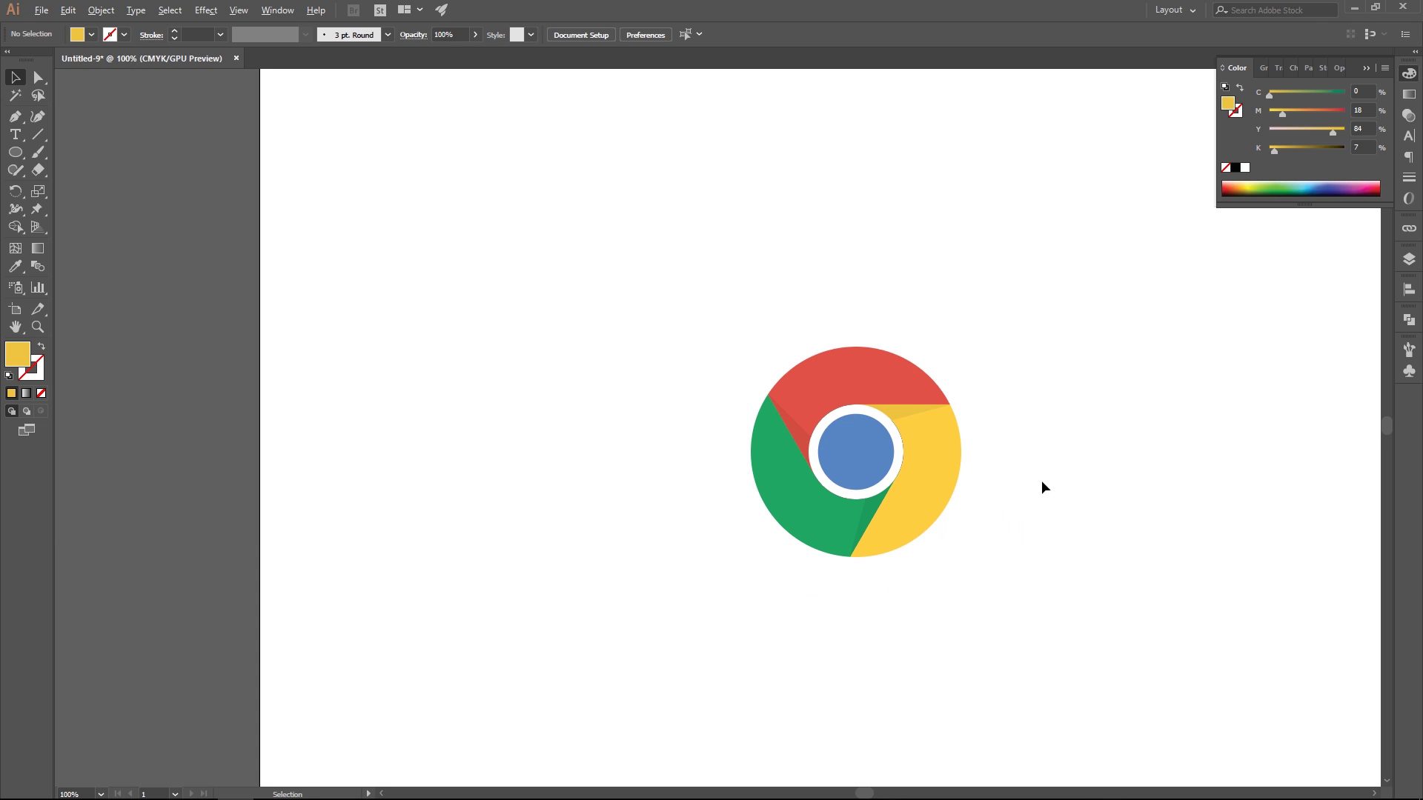
{"action": "left_click_drag", "start_coordinate": [1042, 481], "coordinate": [973, 479]}
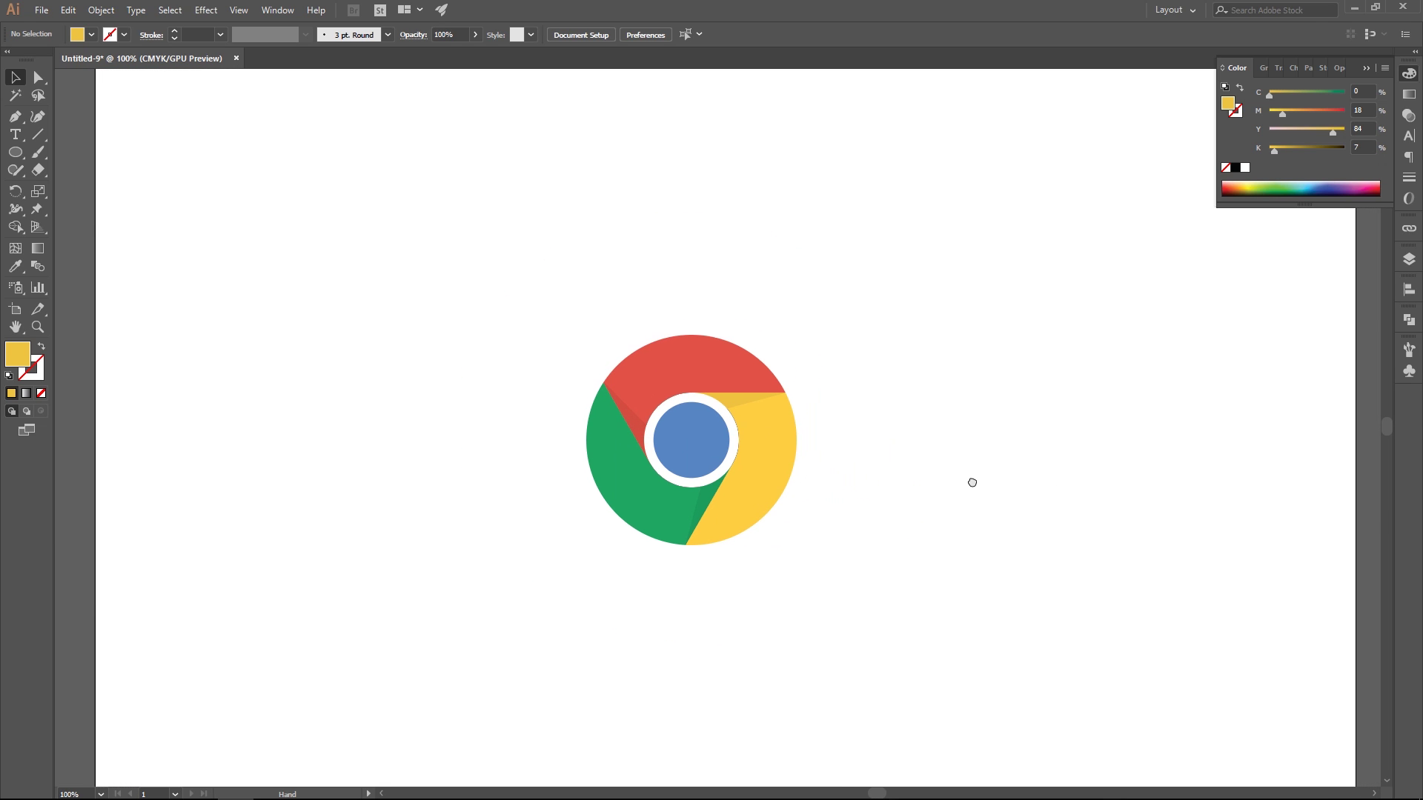